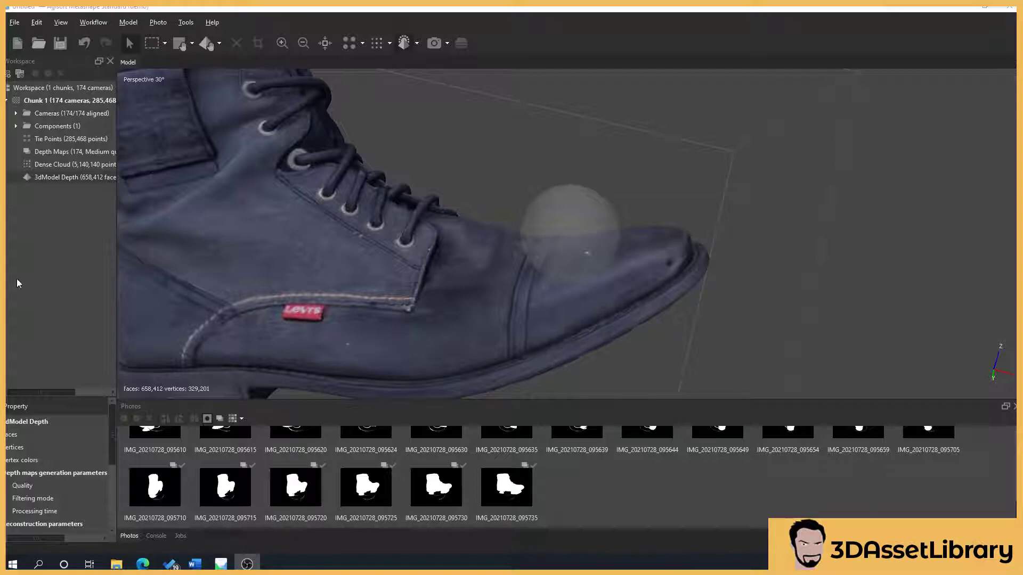
- Zoom and orbit the boot to inspect it around the lace close-up
scroll(482, 245, "down", 5)
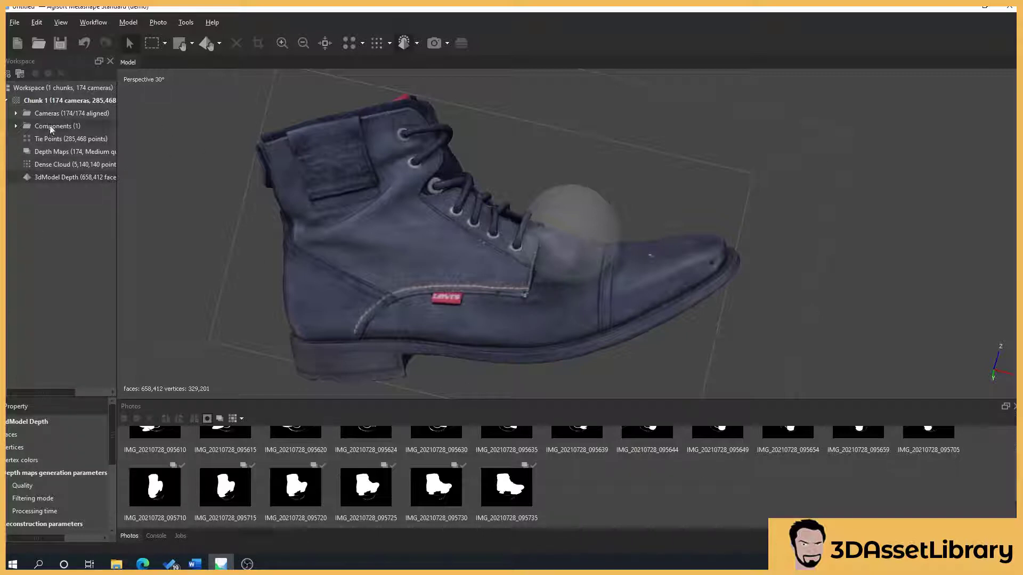
scroll(533, 327, "up", 3)
scroll(429, 266, "up", 5)
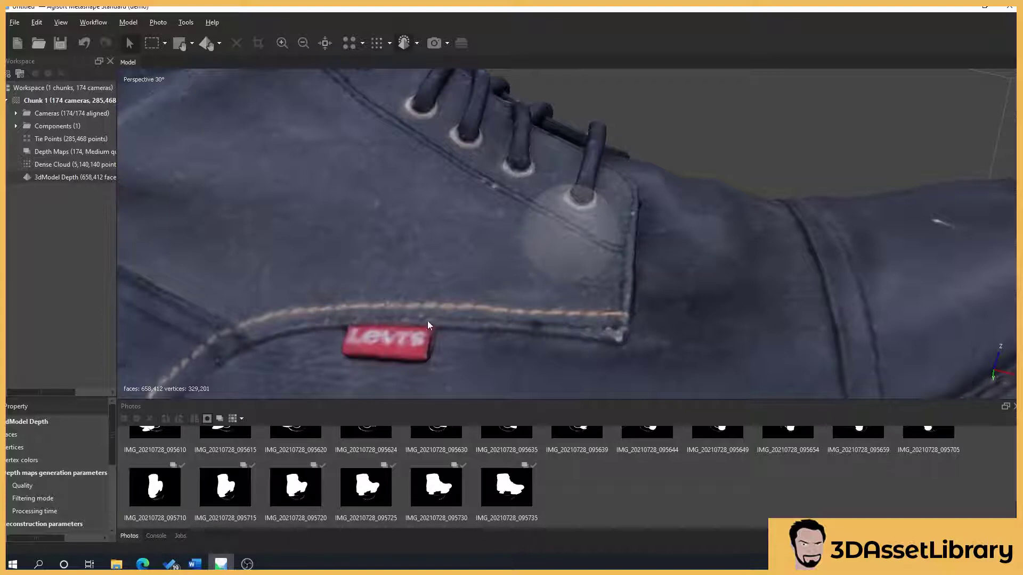
left_click_drag(386, 274, 628, 390)
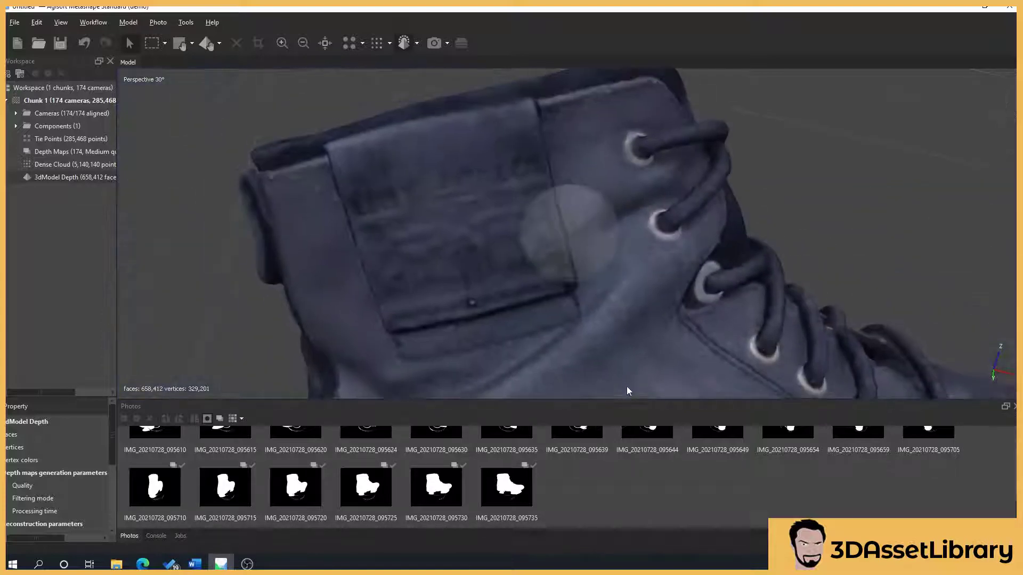
left_click_drag(383, 210, 611, 249)
scroll(611, 249, "down", 5)
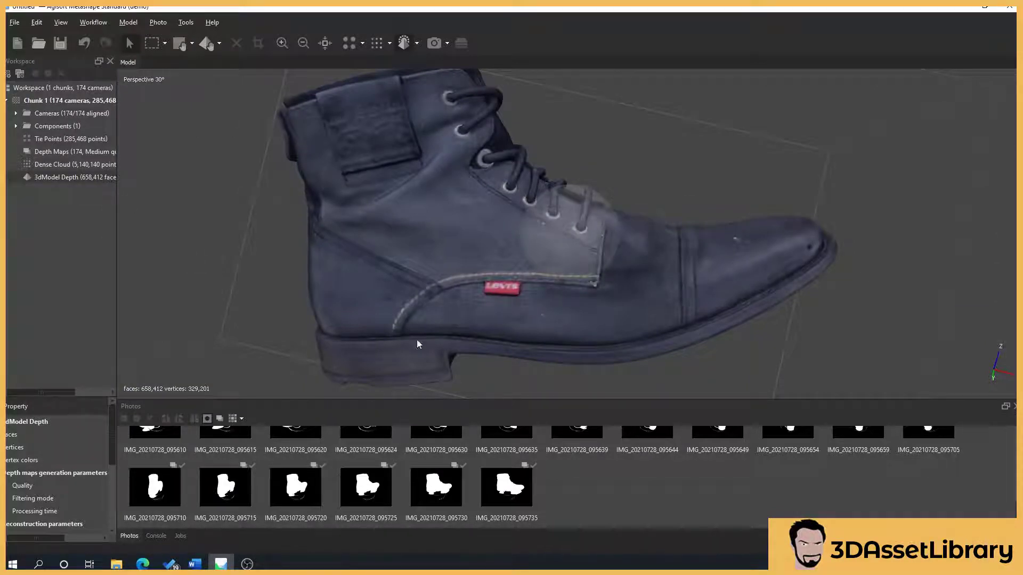
- Set up Build Texture for Chunk 1 with Occlusion map type, checking the Advanced options
left_click(69, 100)
right_click(59, 100)
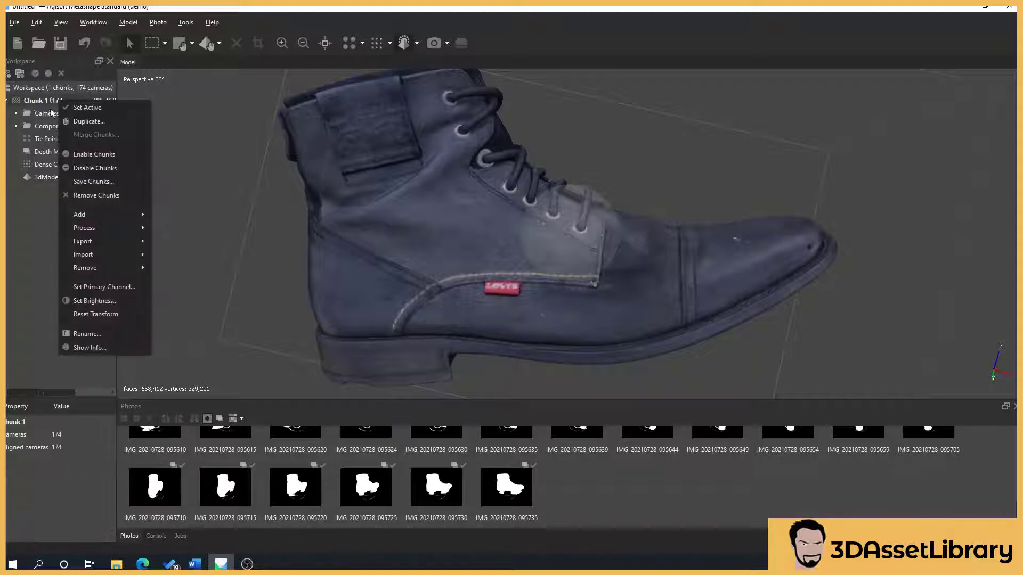
mouse_move(117, 228)
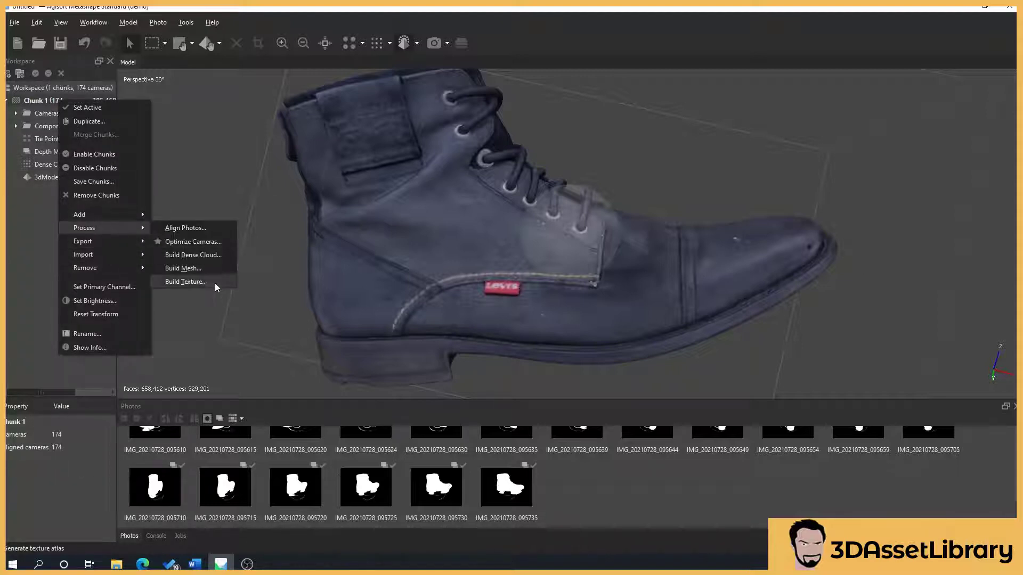
left_click(215, 282)
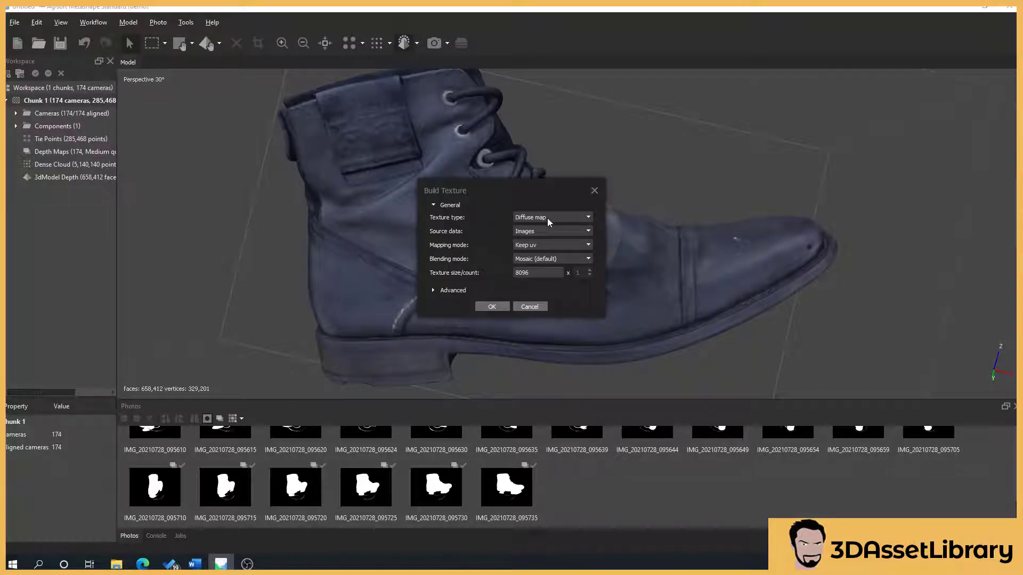
left_click(548, 218)
left_click(539, 238)
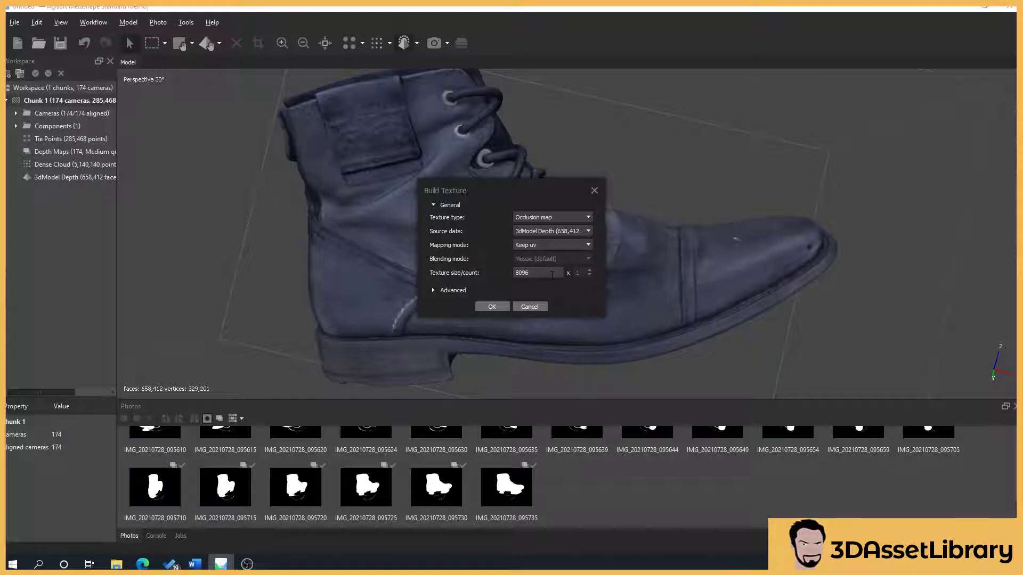
left_click(433, 290)
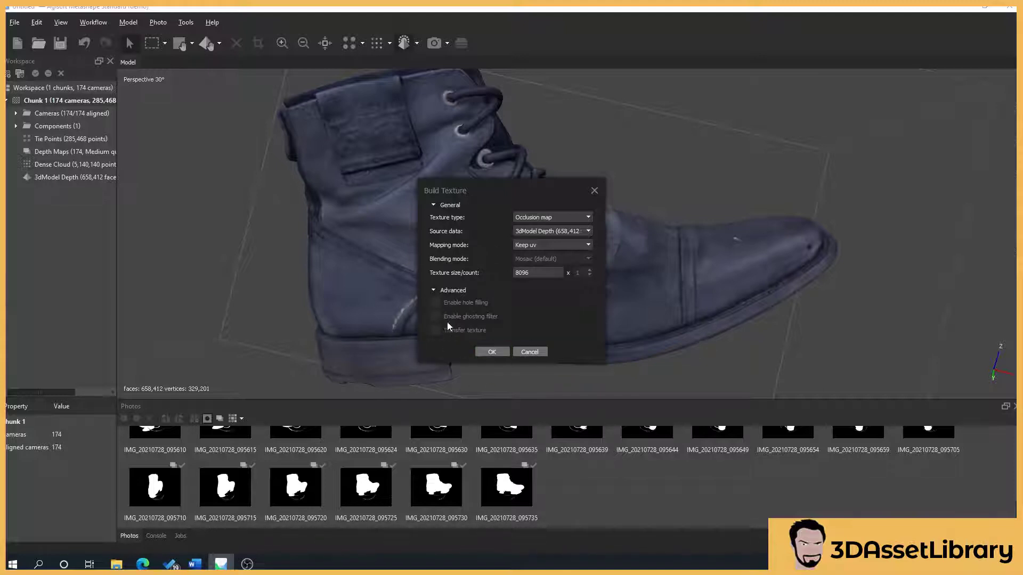
left_click(441, 292)
- Bake the occlusion map, then orbit the boot to check the darker creases, laces and collar
left_click(492, 306)
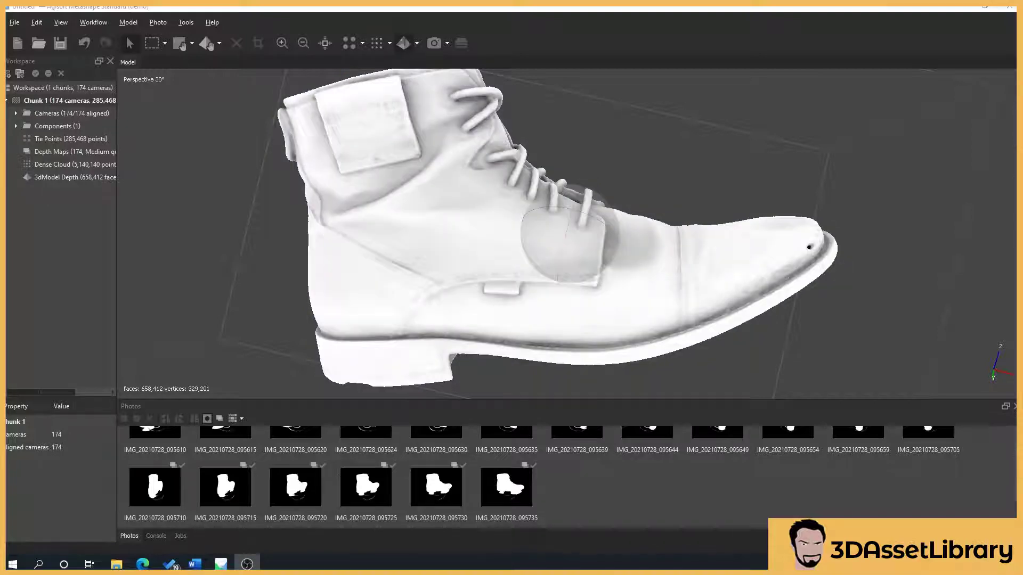
left_click_drag(565, 245, 564, 266)
scroll(563, 267, "up", 5)
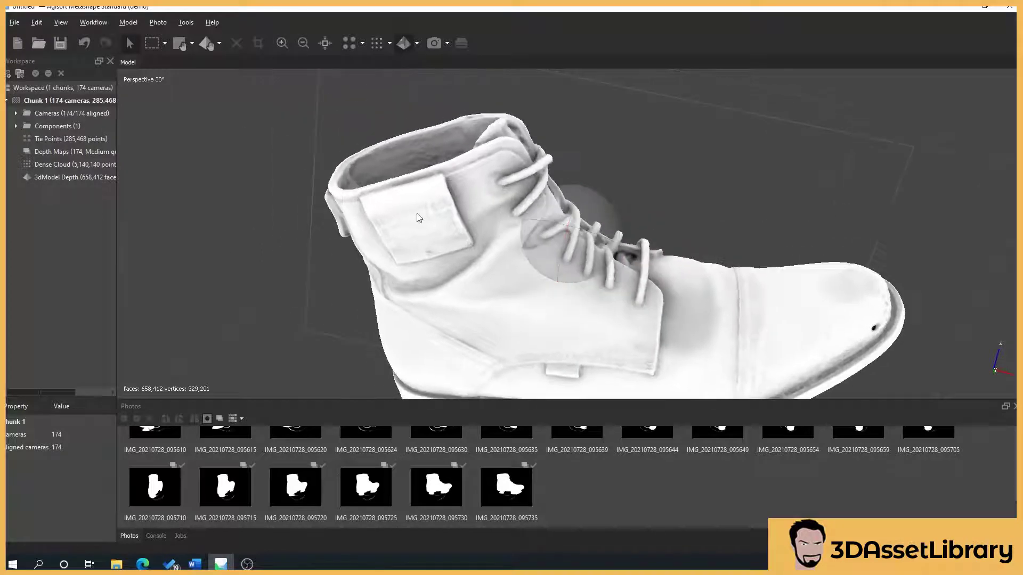
scroll(415, 208, "down", 3)
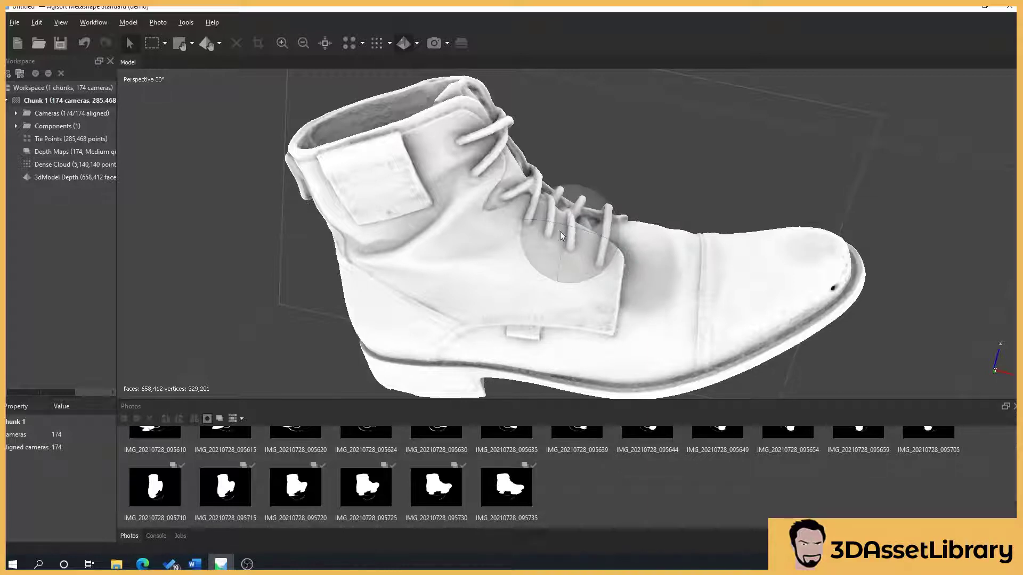
mouse_move(551, 229)
left_mouse_down()
mouse_move(650, 270)
mouse_move(548, 250)
mouse_move(588, 216)
mouse_move(605, 241)
mouse_move(611, 234)
mouse_move(618, 300)
mouse_move(612, 277)
mouse_move(597, 295)
mouse_move(594, 225)
mouse_move(535, 244)
mouse_move(580, 224)
mouse_move(566, 248)
mouse_move(555, 219)
mouse_move(585, 250)
mouse_move(566, 238)
left_mouse_up()
- Reopen Build Texture for Chunk 1 and choose Diffuse map with Mosaic blending, reviewing Advanced options
right_click(81, 102)
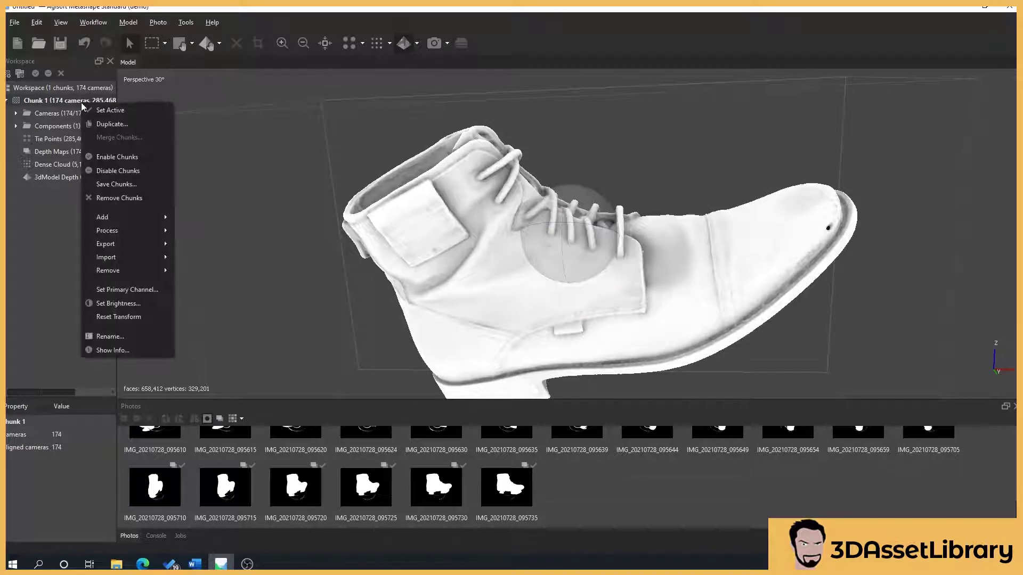
mouse_move(109, 235)
left_click(219, 284)
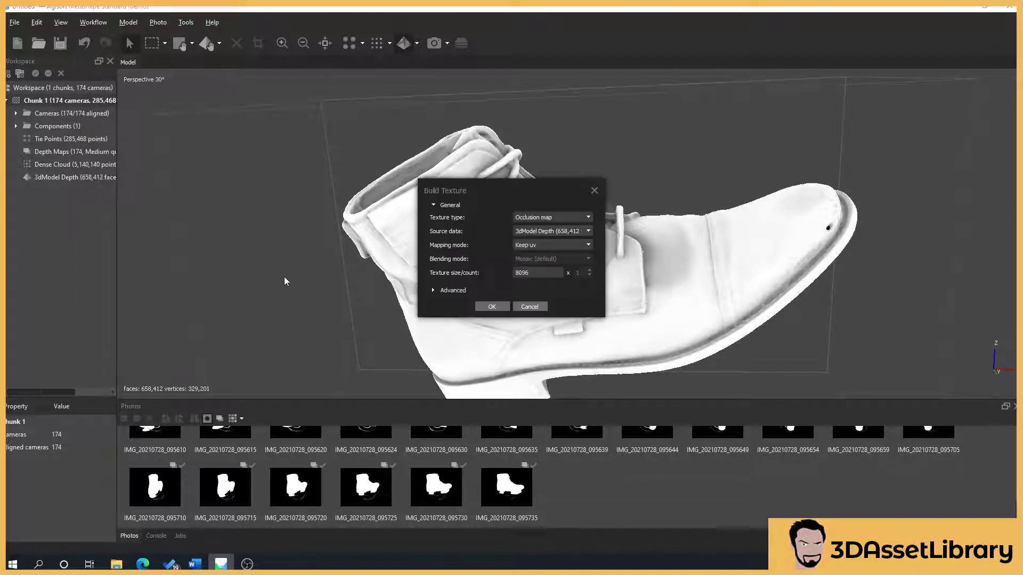
left_click(561, 218)
left_click(557, 227)
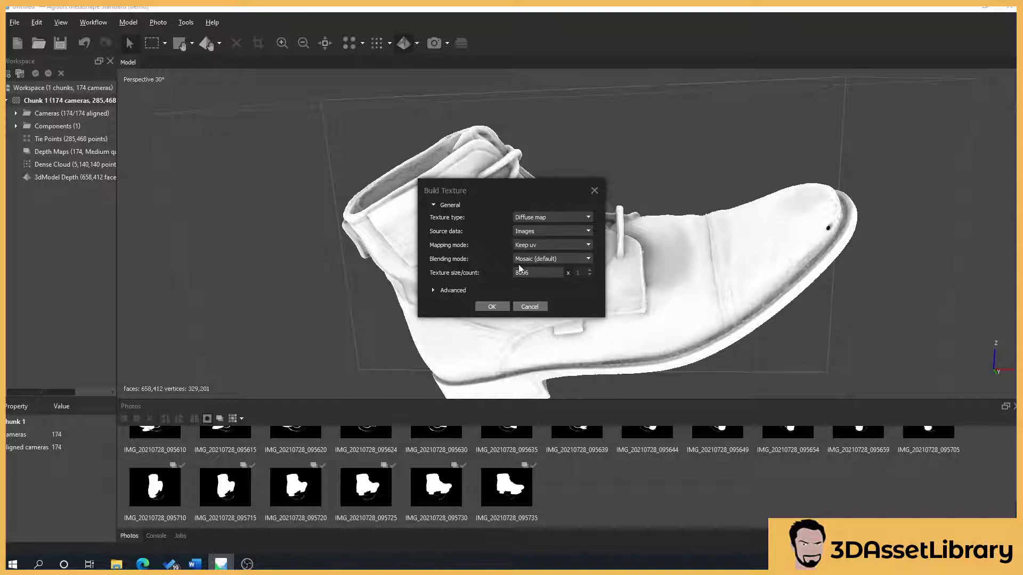
left_click(534, 260)
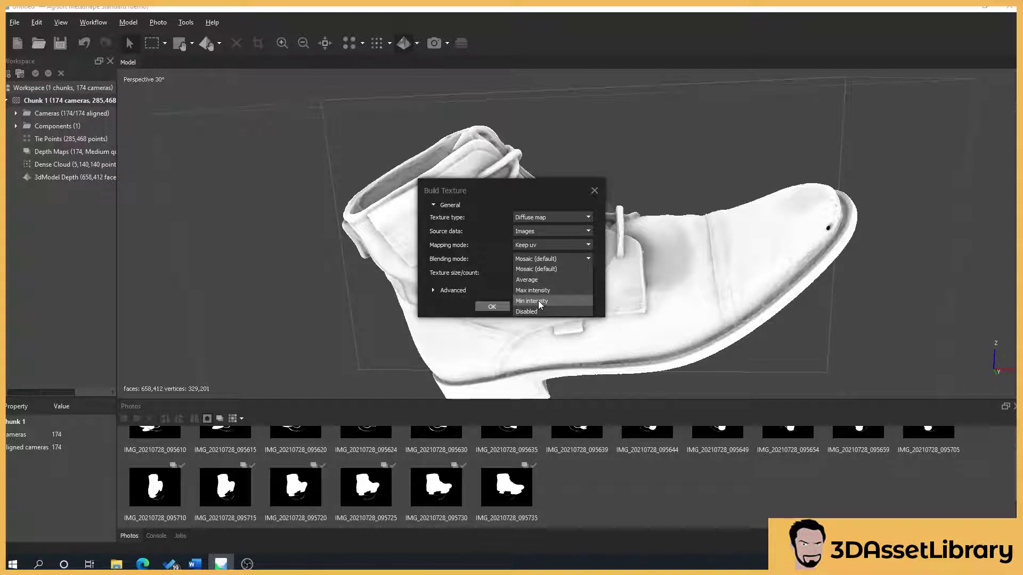
left_click(519, 199)
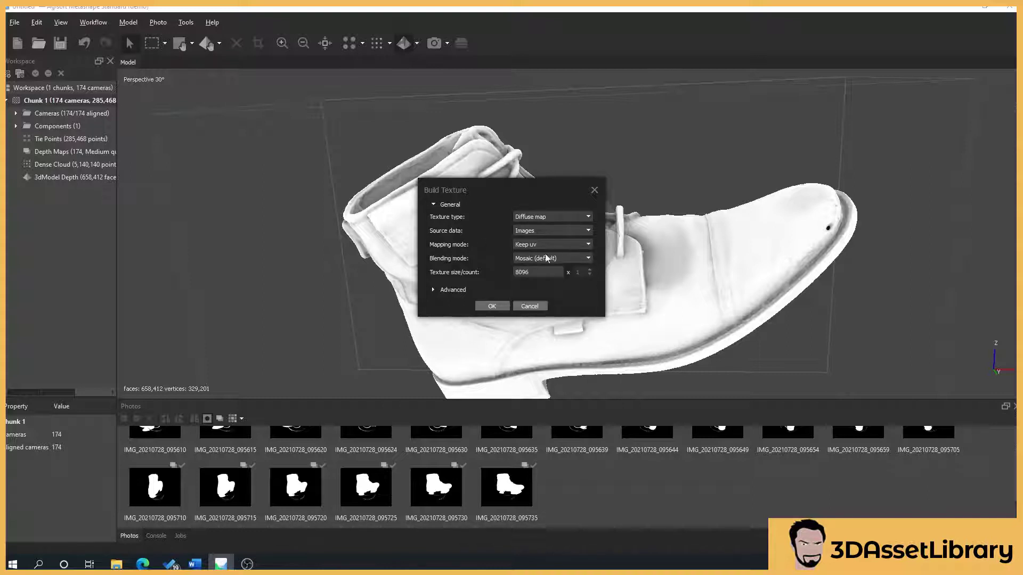
left_click(433, 290)
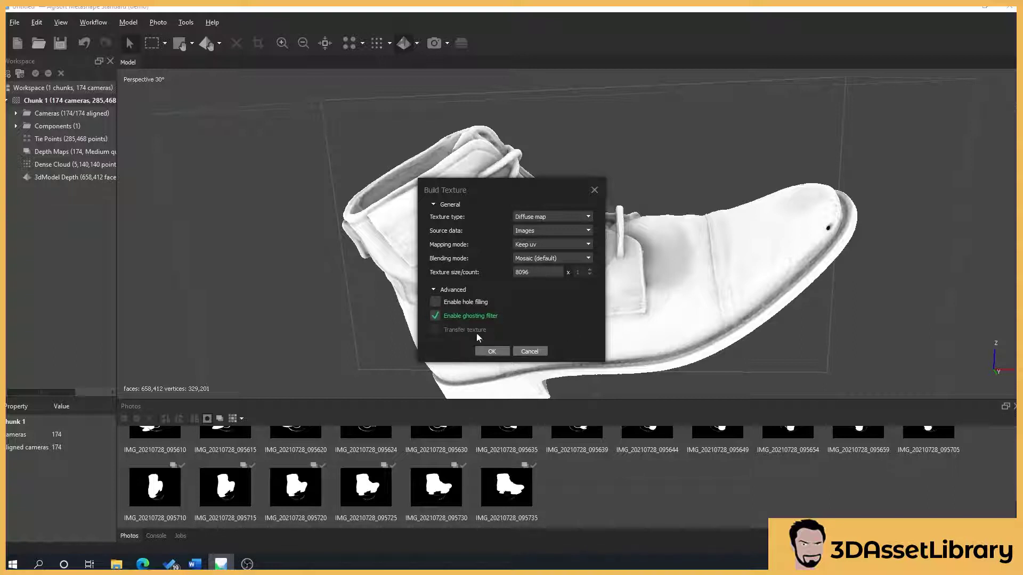
left_click(442, 292)
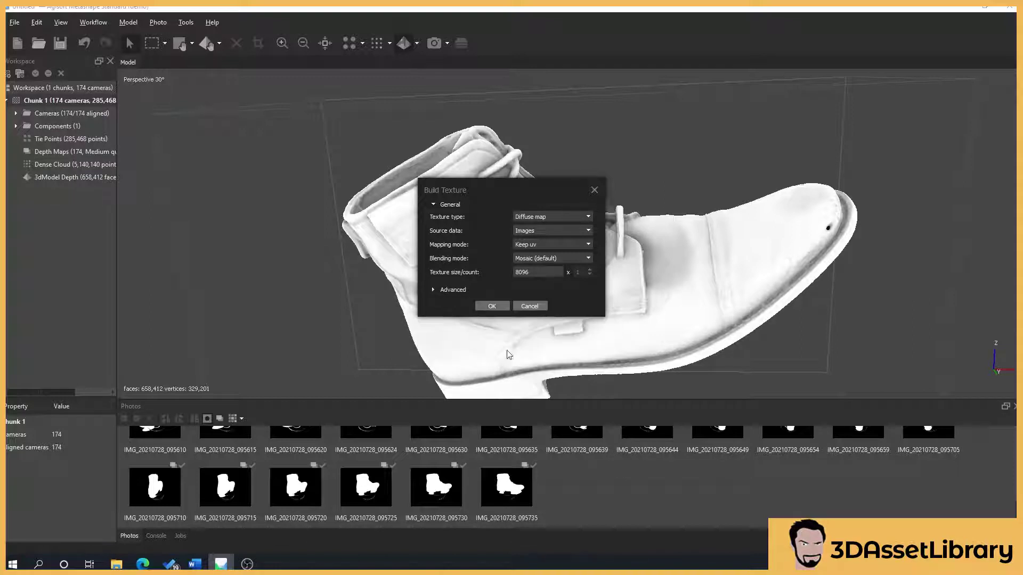
- Build the diffuse texture, then orbit the boot around its sole tread, heel logo and toe
left_click(499, 307)
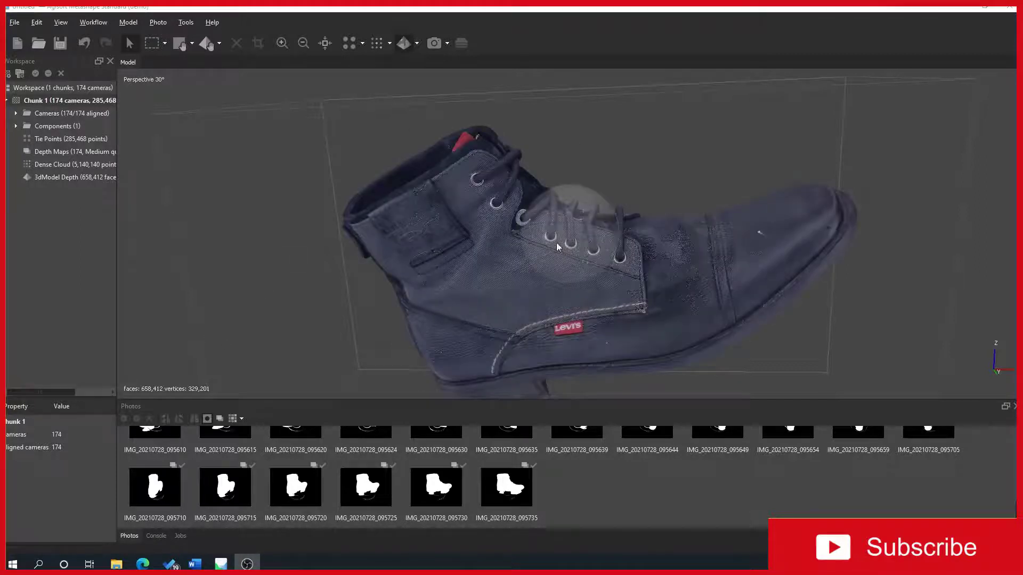
scroll(559, 311, "up", 2)
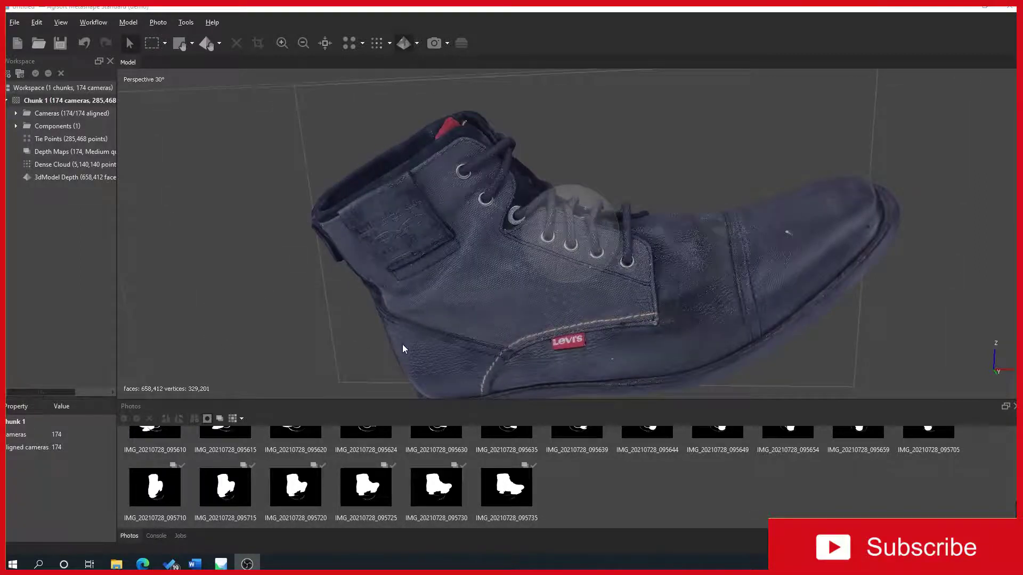
scroll(402, 349, "up", 2)
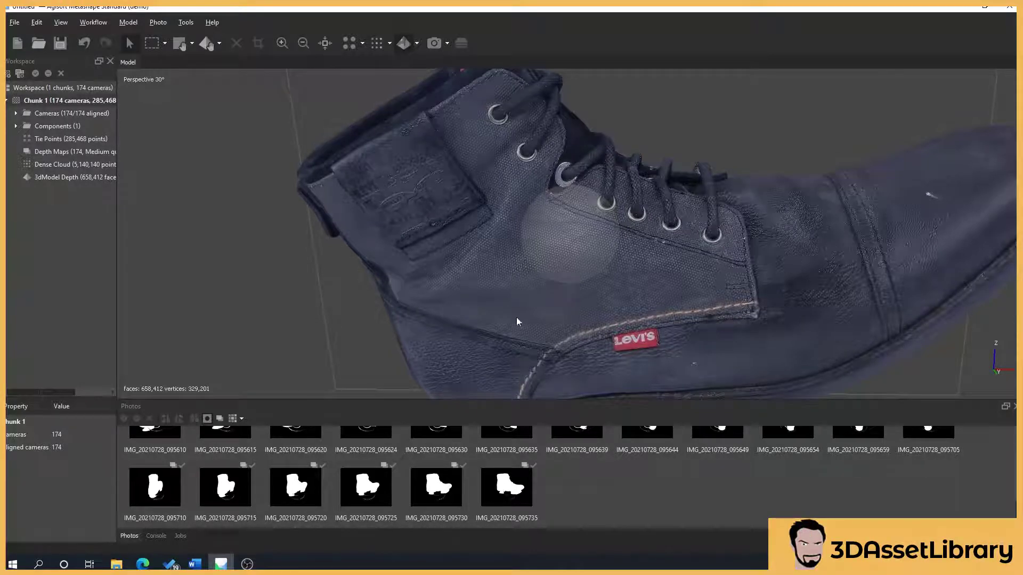
scroll(635, 267, "up", 1)
scroll(634, 267, "up", 1)
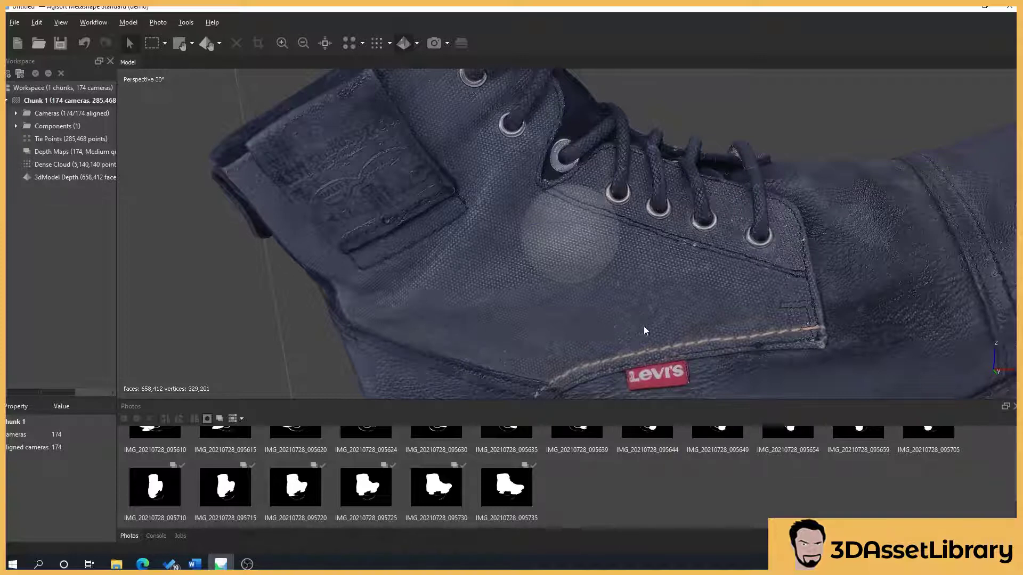
left_click_drag(669, 297, 588, 270)
scroll(471, 181, "up", 2)
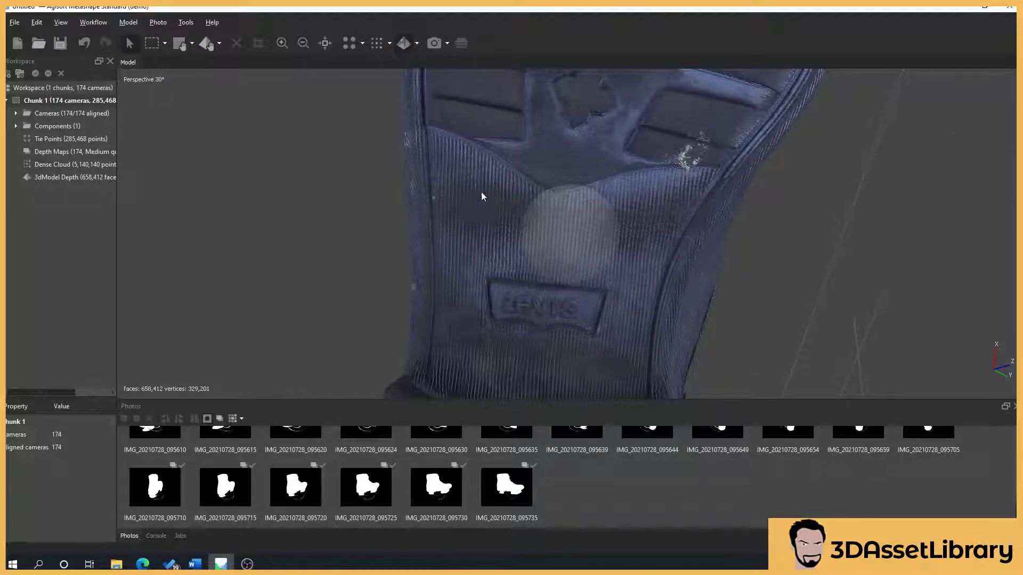
left_click_drag(655, 146, 602, 282)
left_click_drag(627, 147, 351, 259)
left_click_drag(336, 340, 552, 269)
left_click_drag(412, 302, 469, 229)
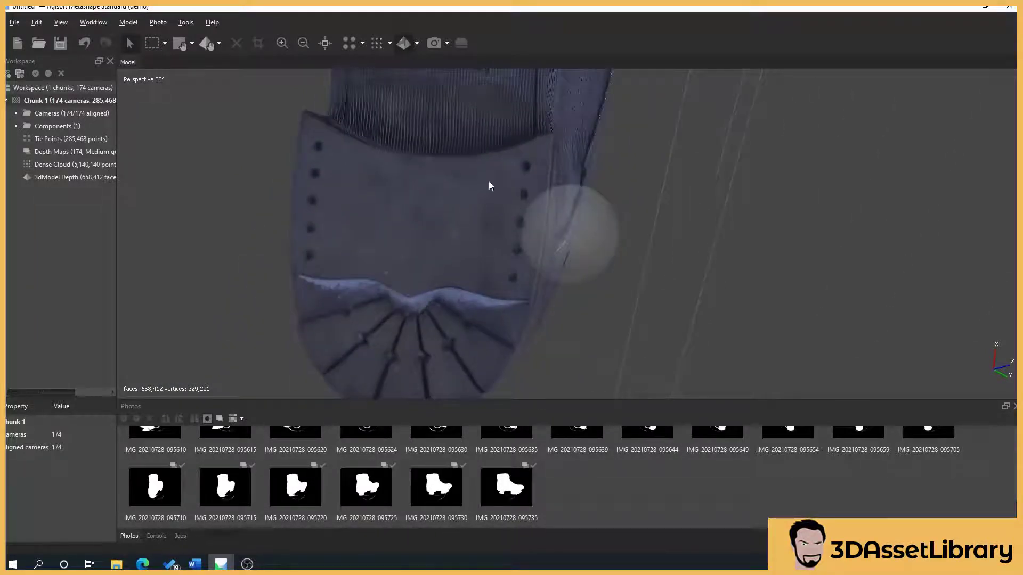
left_click_drag(336, 240, 615, 218)
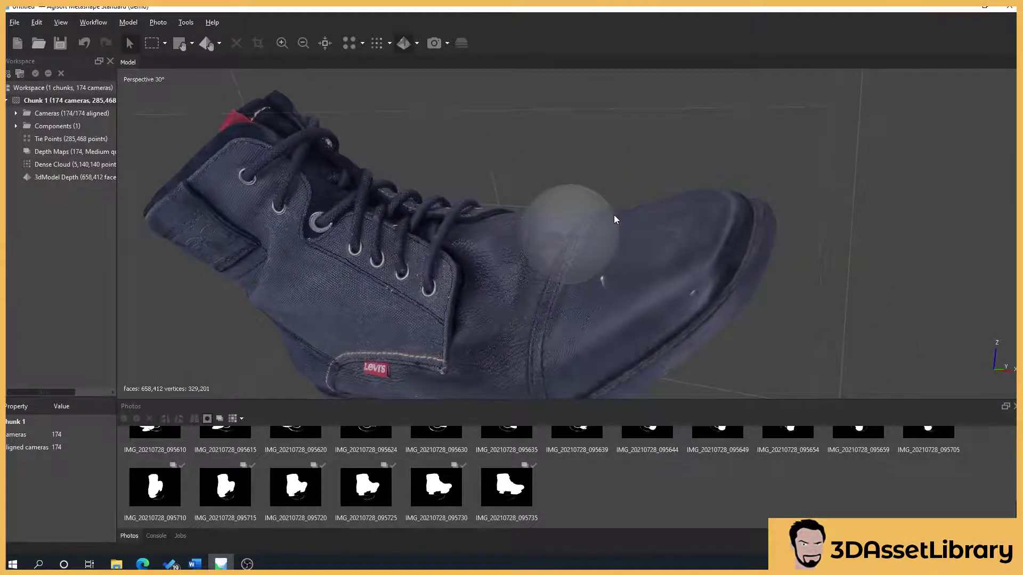
left_click_drag(577, 265, 463, 212)
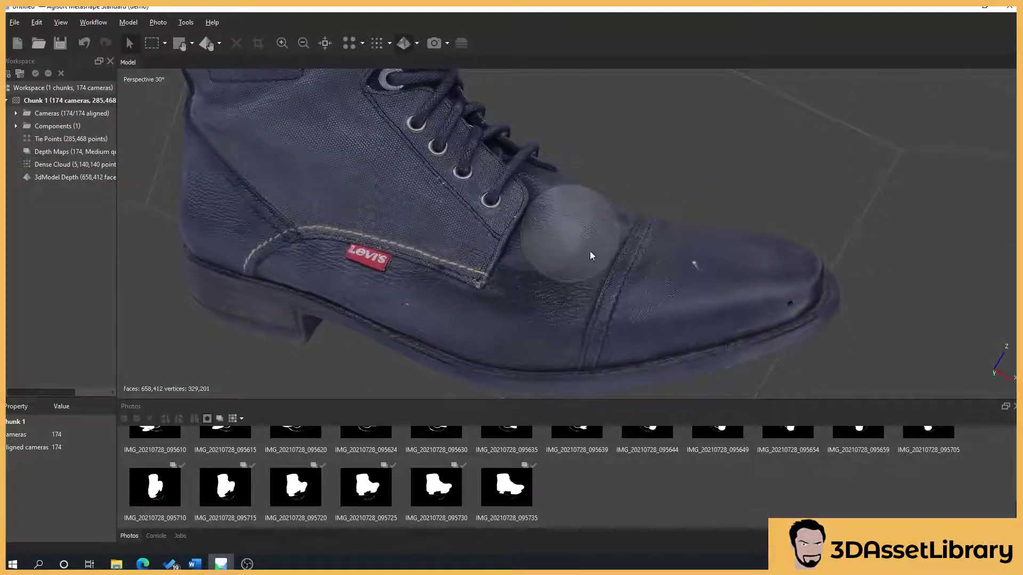
- Turn the boot to look down at the laces and into its opening at the interior gaps
left_click_drag(573, 249, 666, 250)
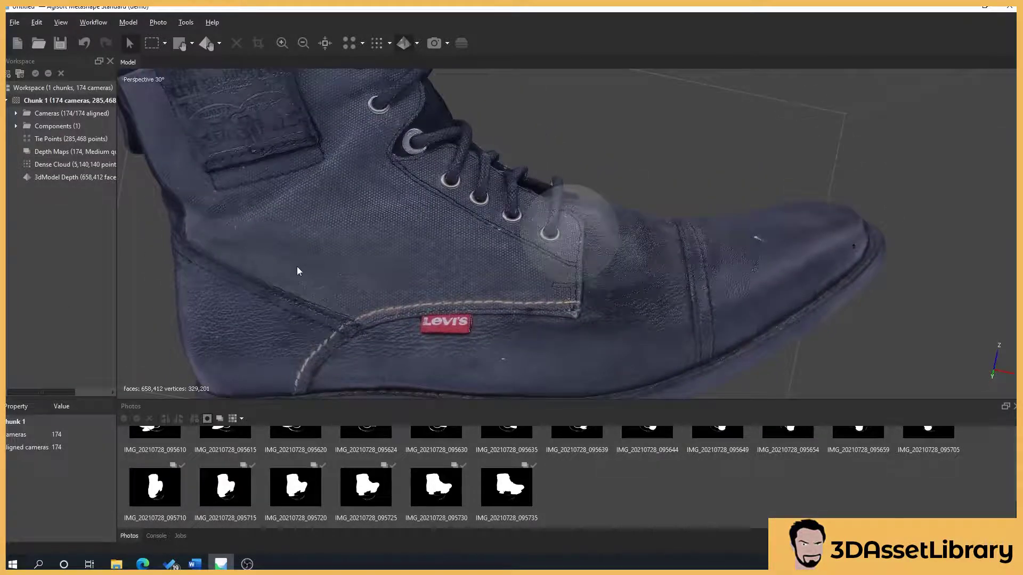
scroll(357, 258, "down", 3)
left_click_drag(356, 257, 402, 261)
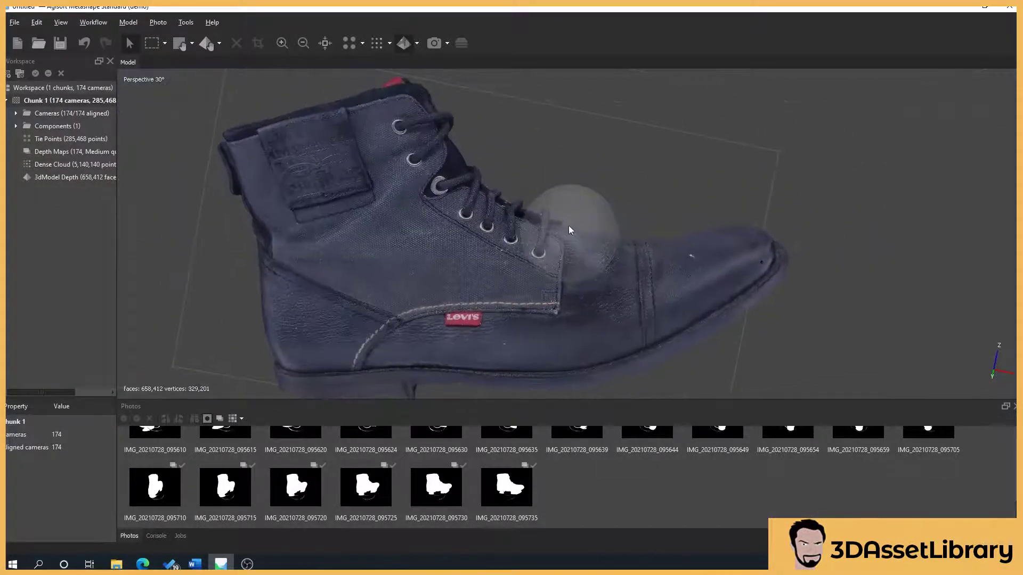
left_click_drag(569, 231, 611, 252)
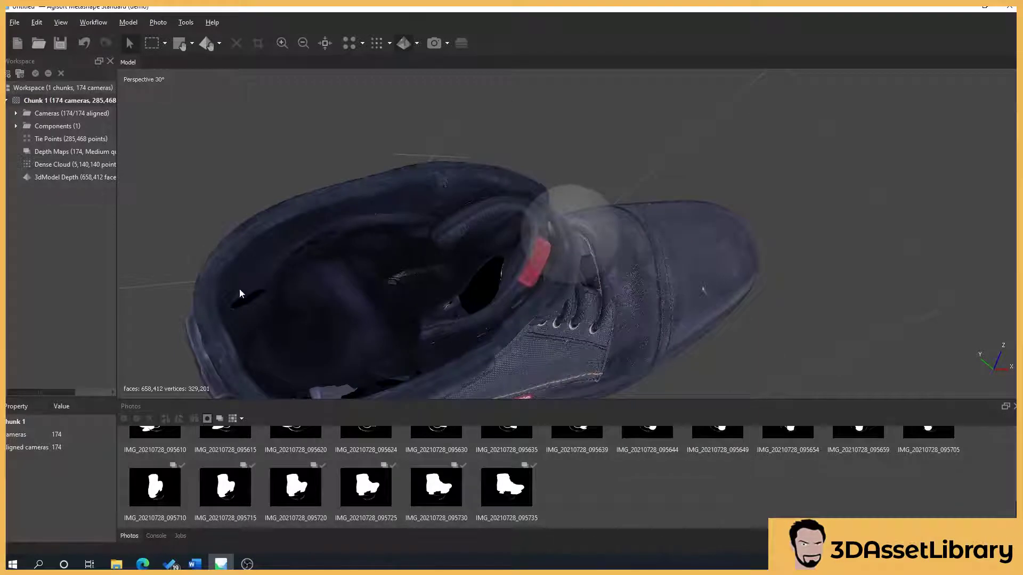
left_click_drag(461, 334, 445, 249)
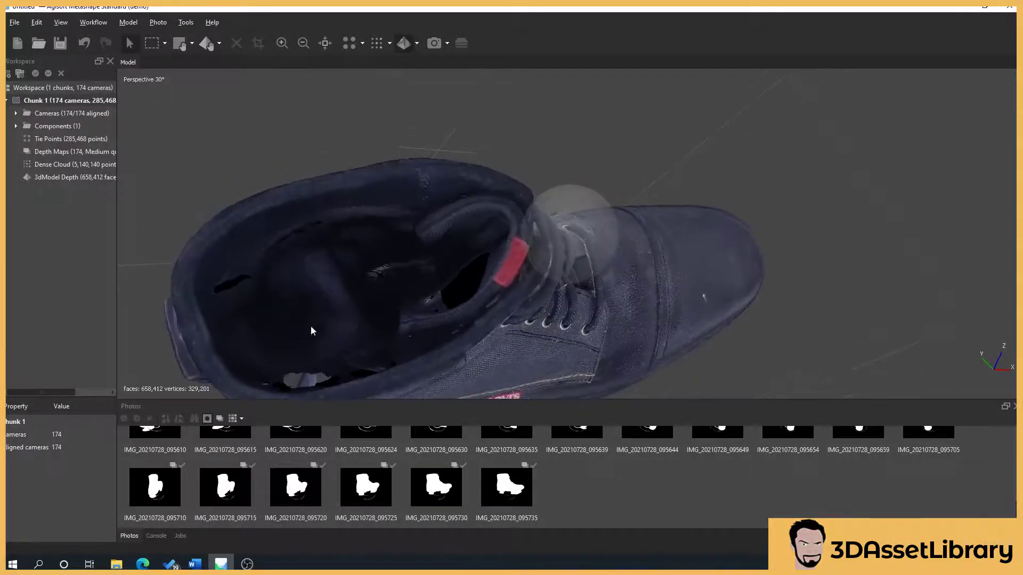
left_click_drag(375, 311, 411, 242)
mouse_move(603, 228)
left_mouse_down()
mouse_move(585, 244)
mouse_move(357, 252)
mouse_move(267, 212)
mouse_move(404, 217)
mouse_move(547, 251)
mouse_move(607, 237)
mouse_move(589, 234)
left_mouse_up()
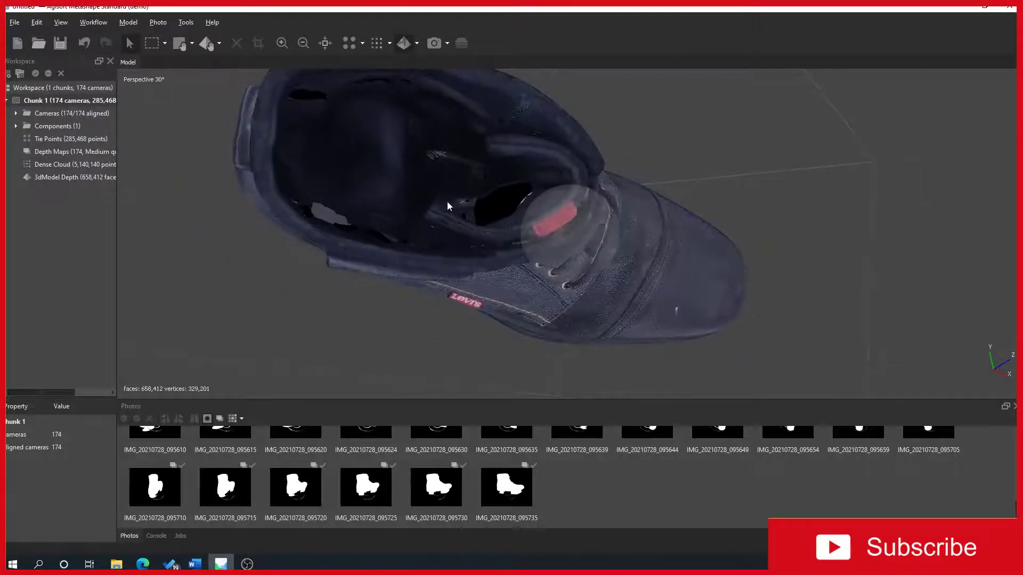
- Run Tools > Mesh > Close Holes with Level at 100%
left_click(187, 22)
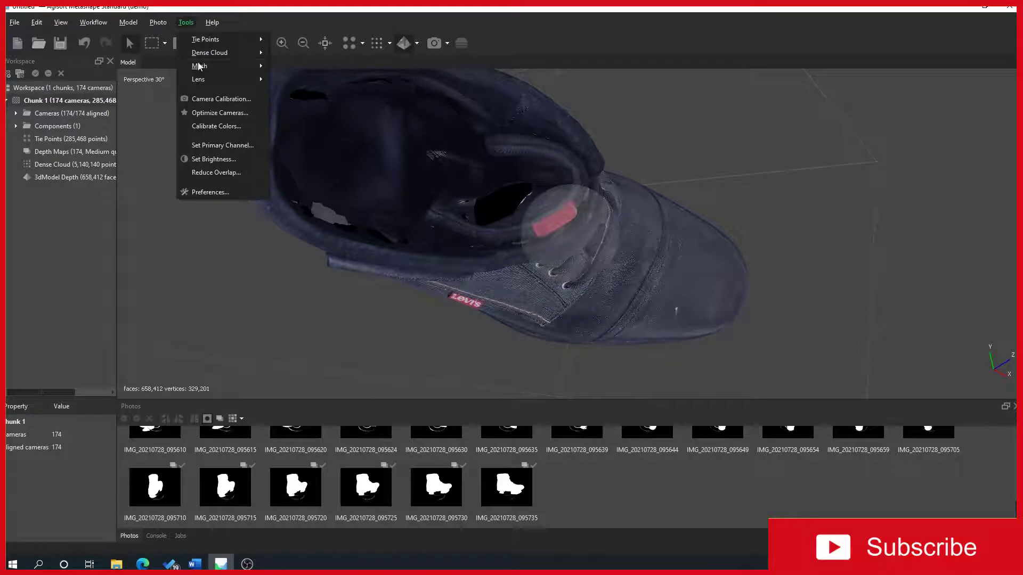
mouse_move(203, 66)
left_click(305, 98)
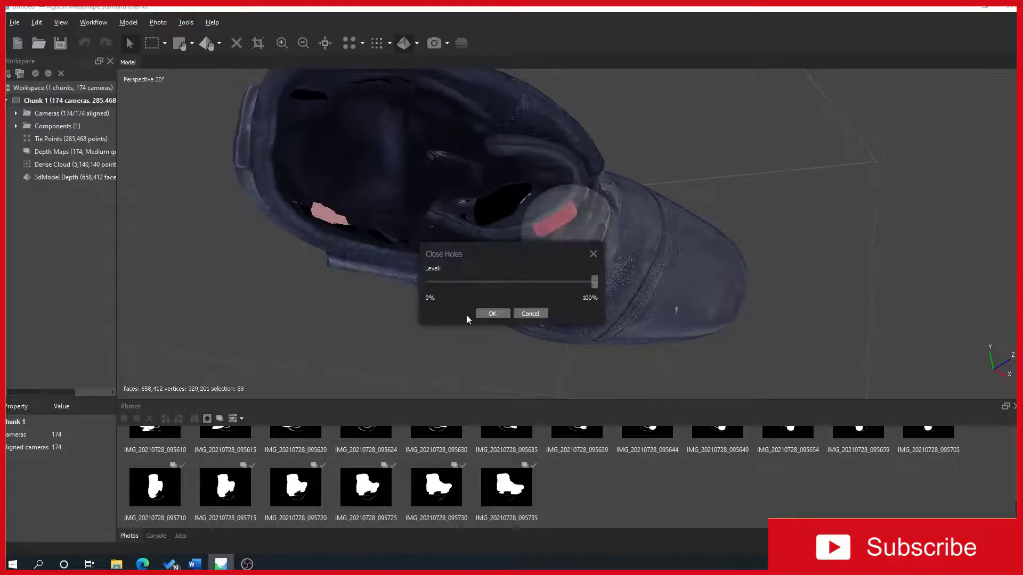
left_click_drag(594, 281, 621, 273)
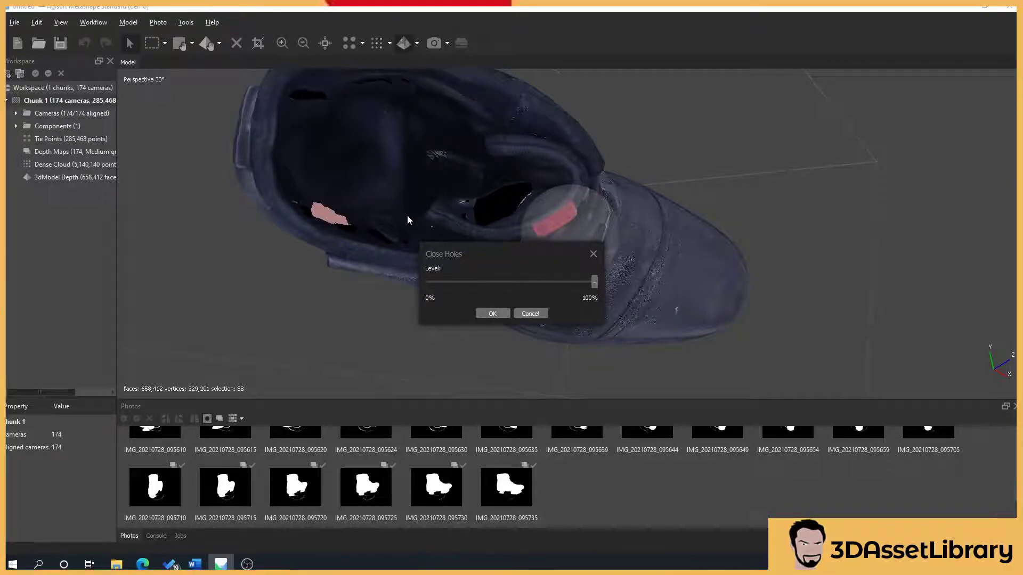
left_click(492, 314)
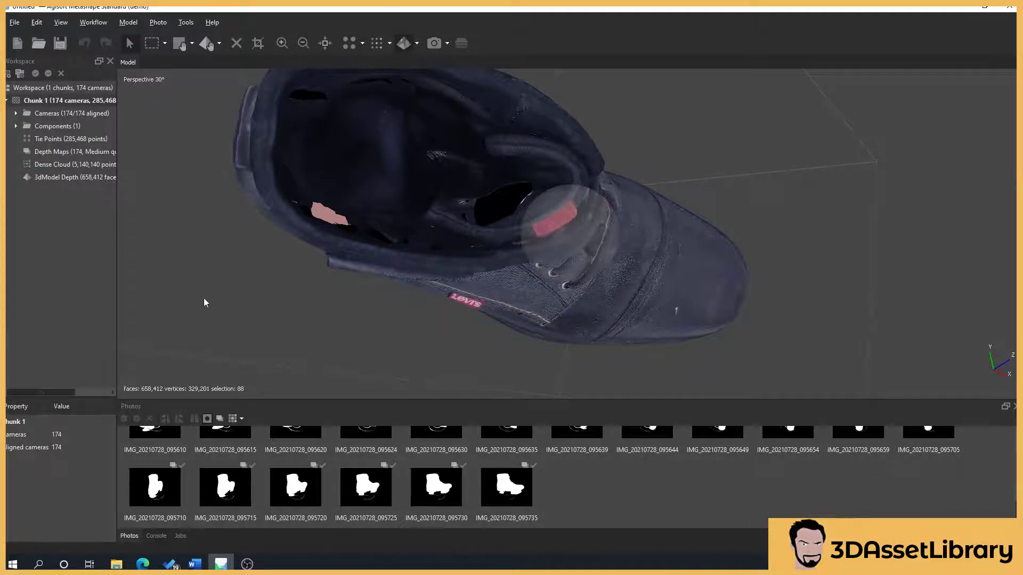
- Clear a stray face selection, return to Navigation mode, and orbit to view the boot's opening
left_click_drag(229, 141, 262, 292)
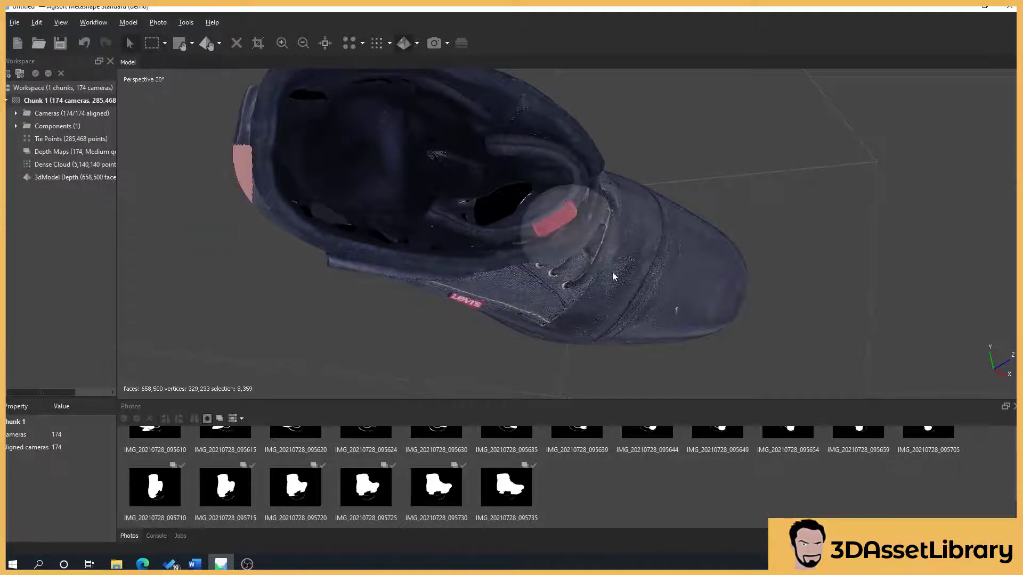
middle_click_drag(600, 266, 599, 242)
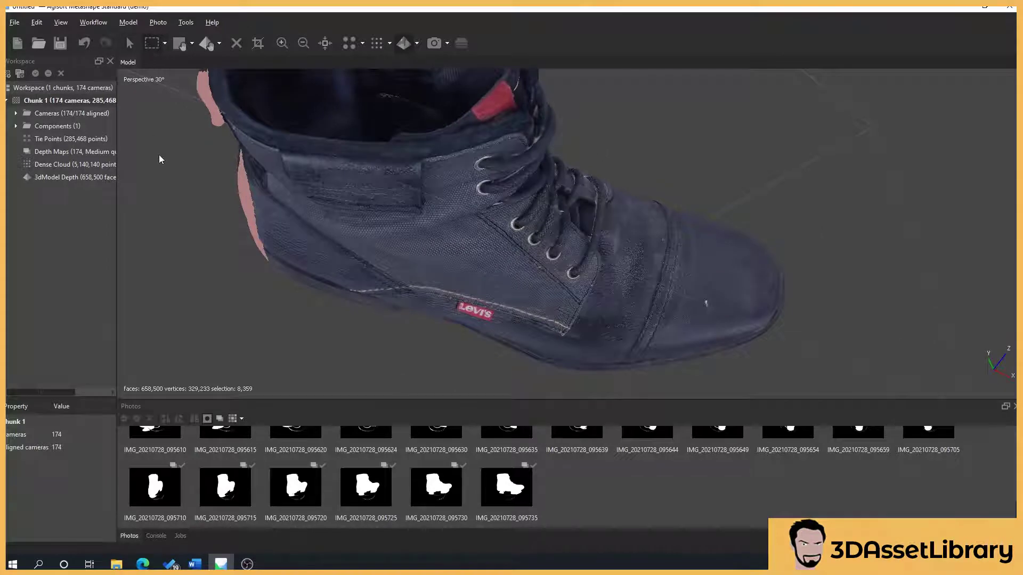
left_click(209, 224)
middle_click_drag(209, 225, 127, 37)
left_click(130, 42)
mouse_move(393, 197)
left_mouse_down()
mouse_move(439, 228)
mouse_move(510, 221)
mouse_move(572, 362)
mouse_move(471, 184)
mouse_move(396, 184)
left_mouse_up()
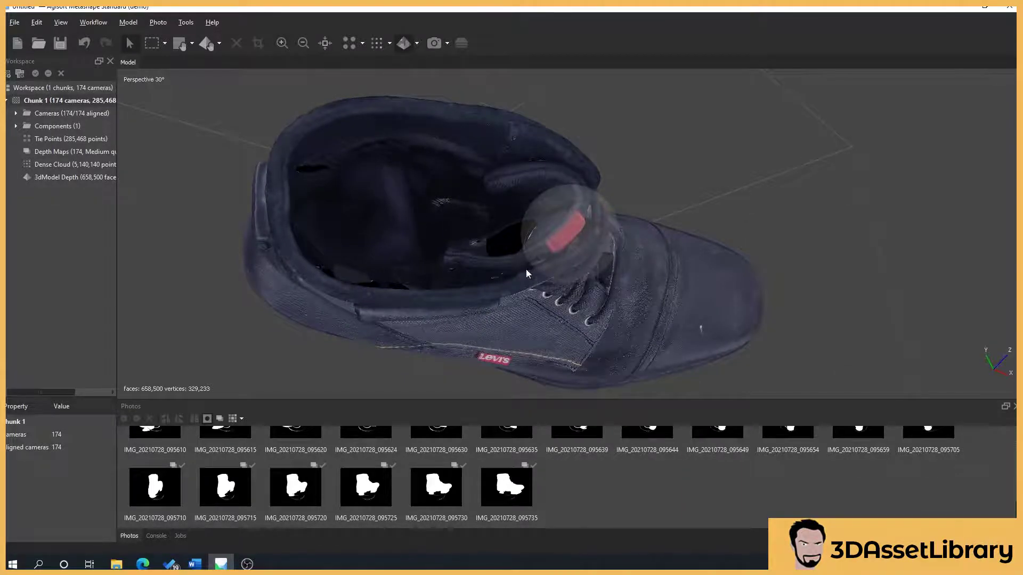
- Orbit the boot to check the filled lining, ending on a side view
left_click_drag(531, 283, 536, 308)
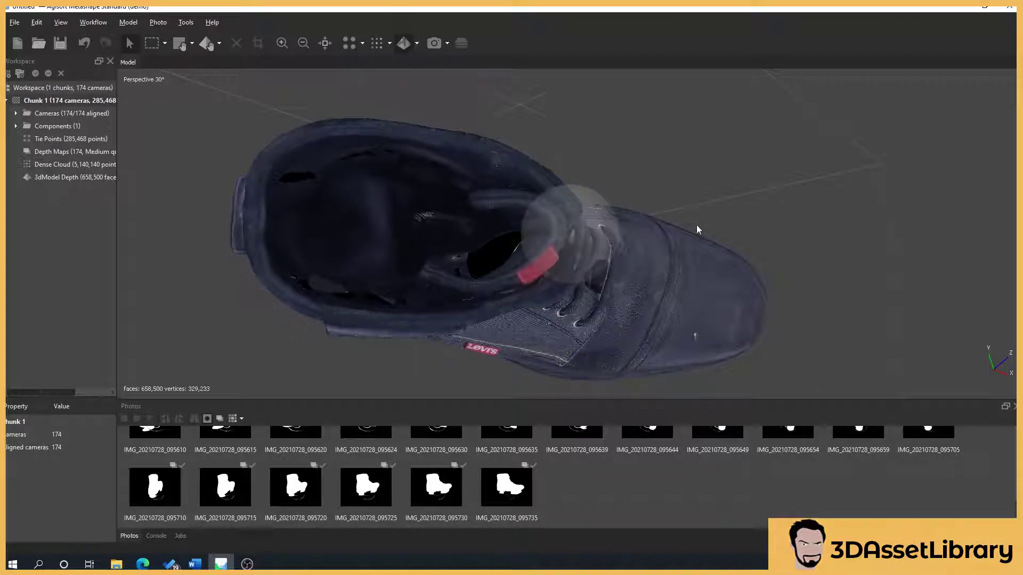
left_click_drag(602, 237, 622, 225)
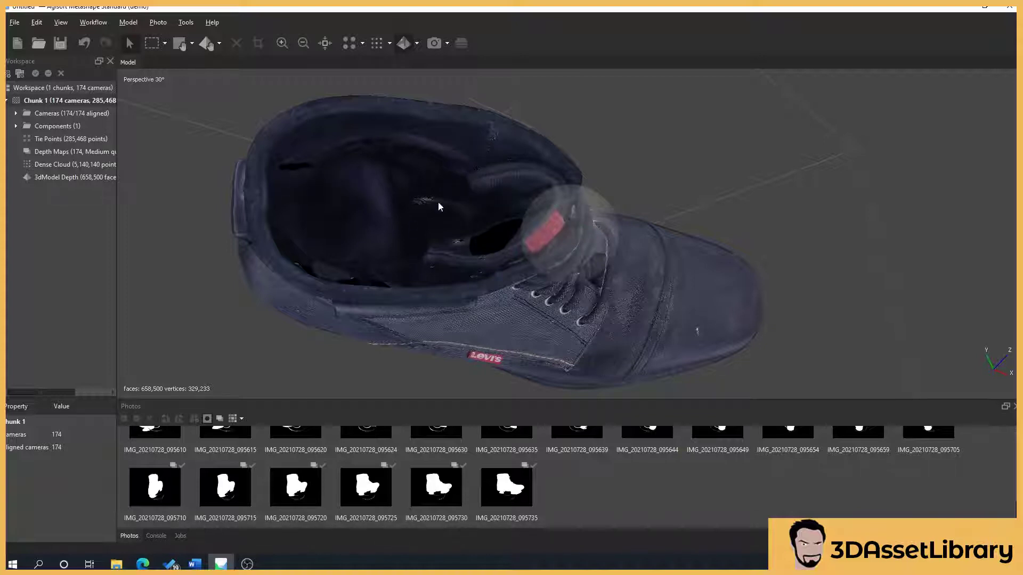
left_click_drag(571, 309, 521, 328)
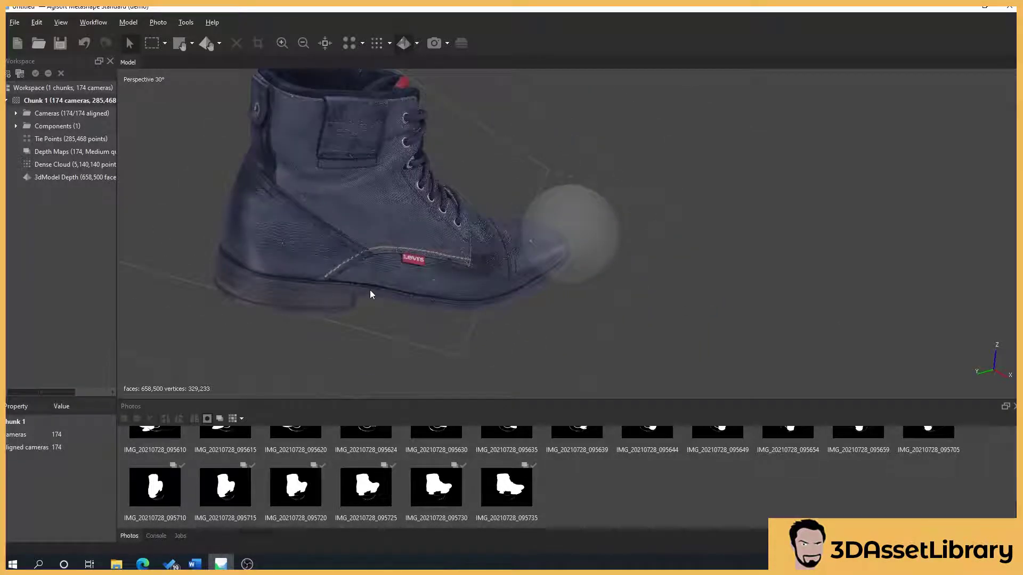
scroll(372, 291, "down", 5)
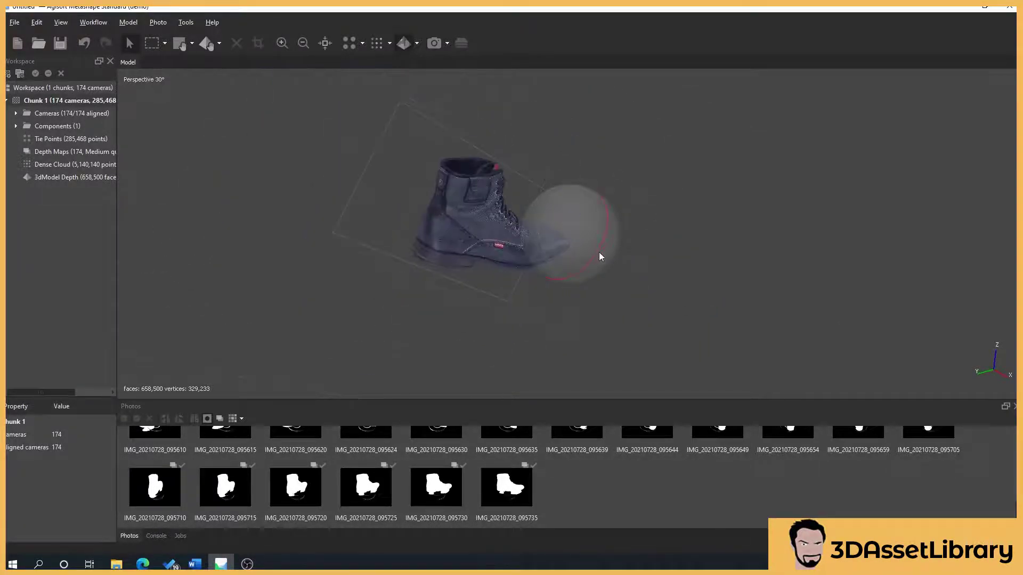
left_click_drag(599, 251, 509, 224)
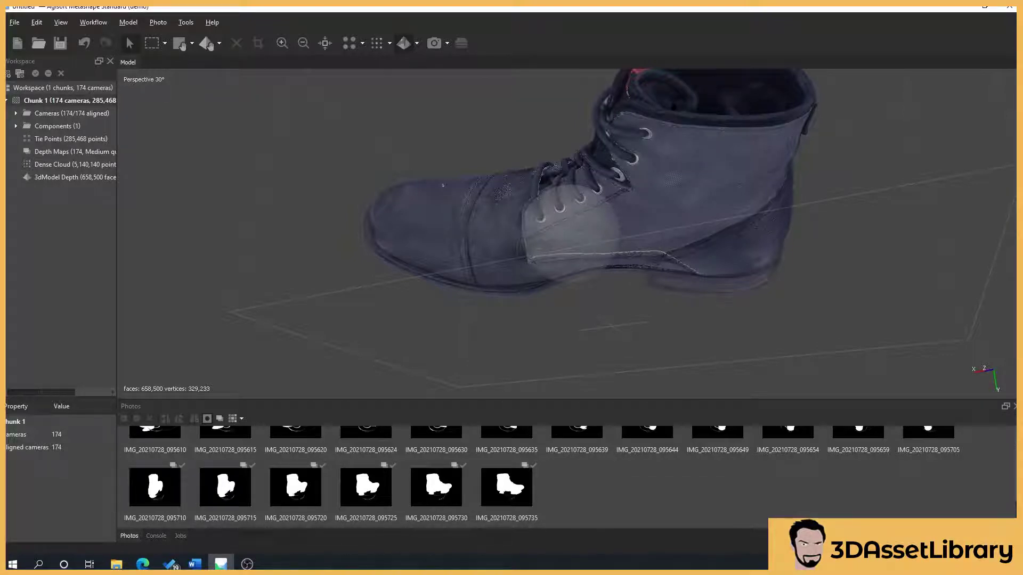
left_click_drag(746, 107, 535, 85)
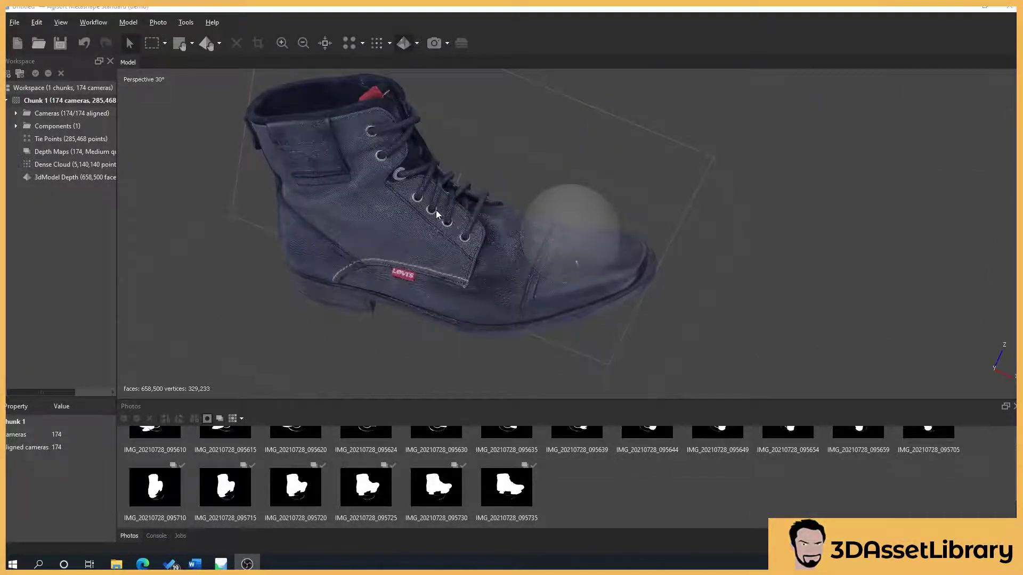
left_click_drag(581, 229, 546, 216)
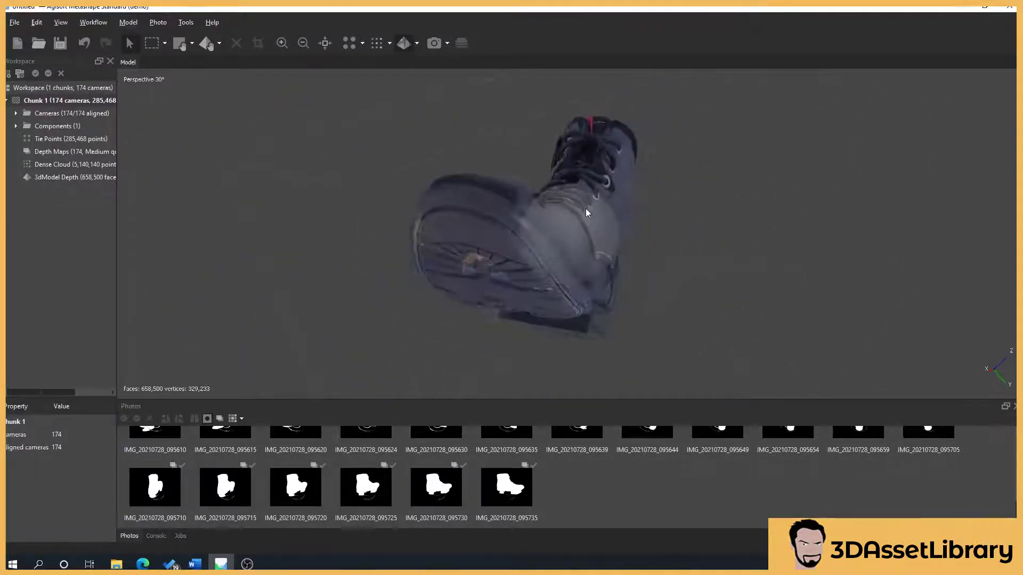
left_click_drag(594, 207, 455, 192)
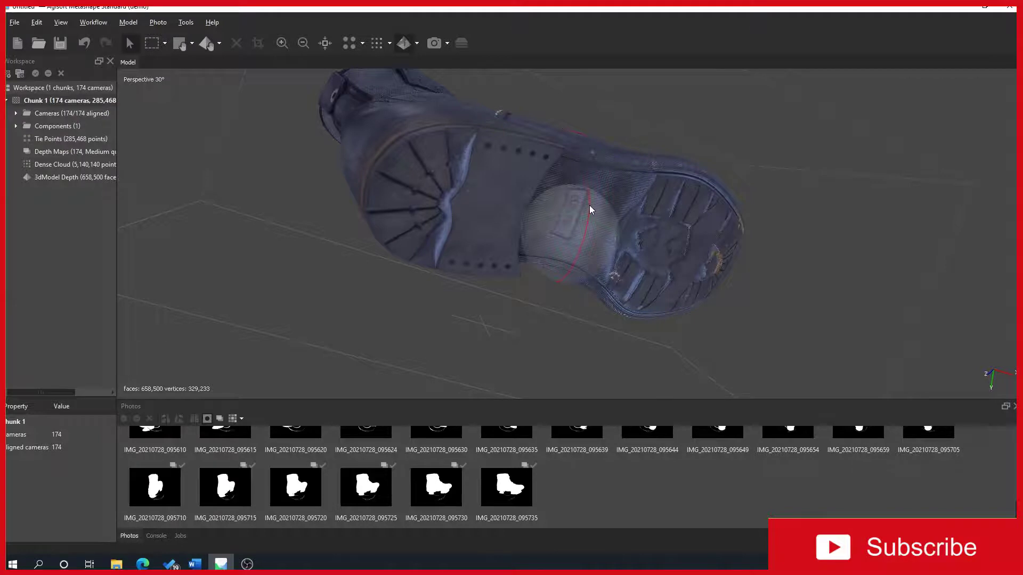
left_click_drag(589, 206, 574, 303)
scroll(532, 199, "up", 2)
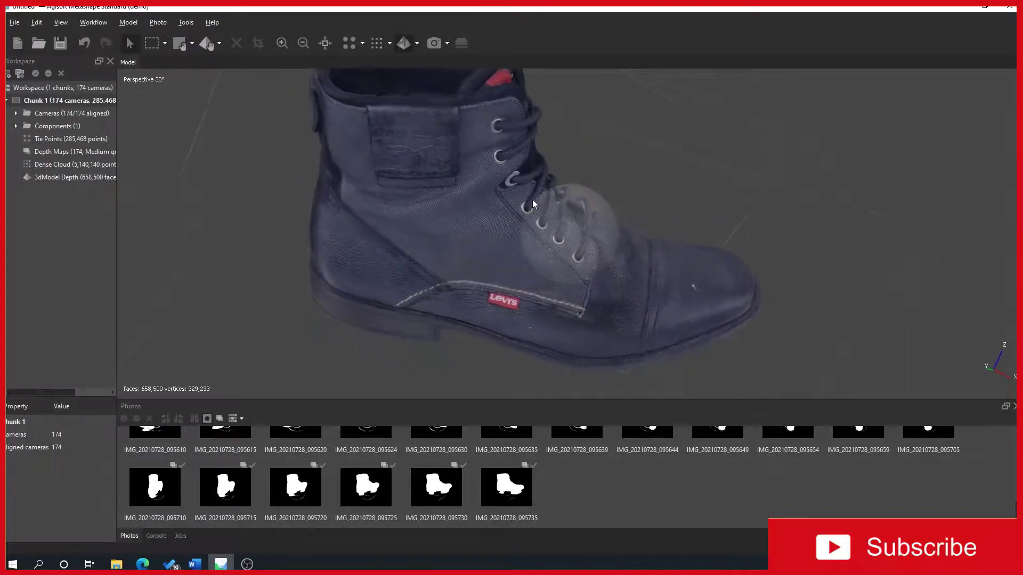
scroll(595, 218, "up", 2)
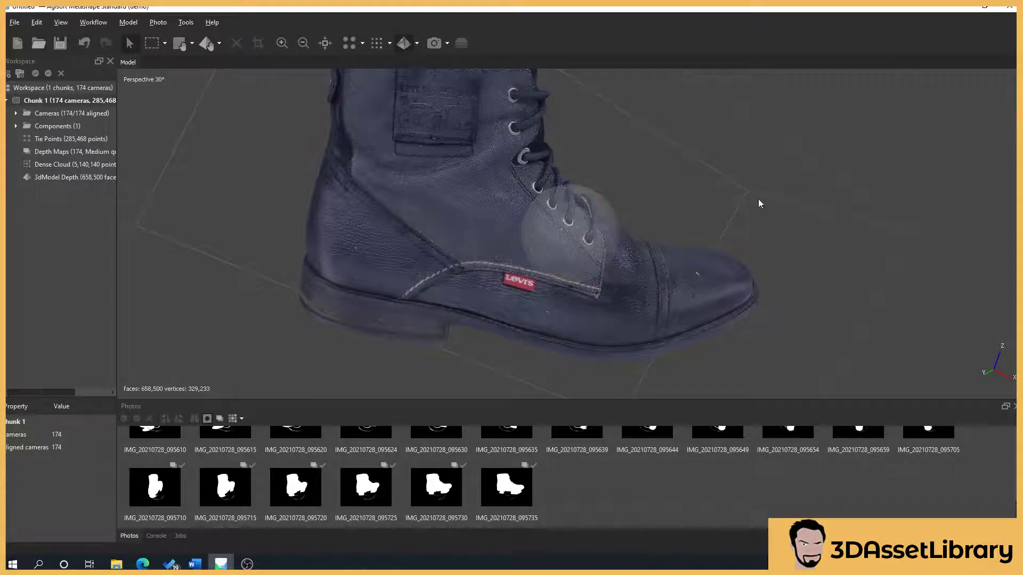
scroll(724, 171, "down", 2)
scroll(569, 226, "down", 2)
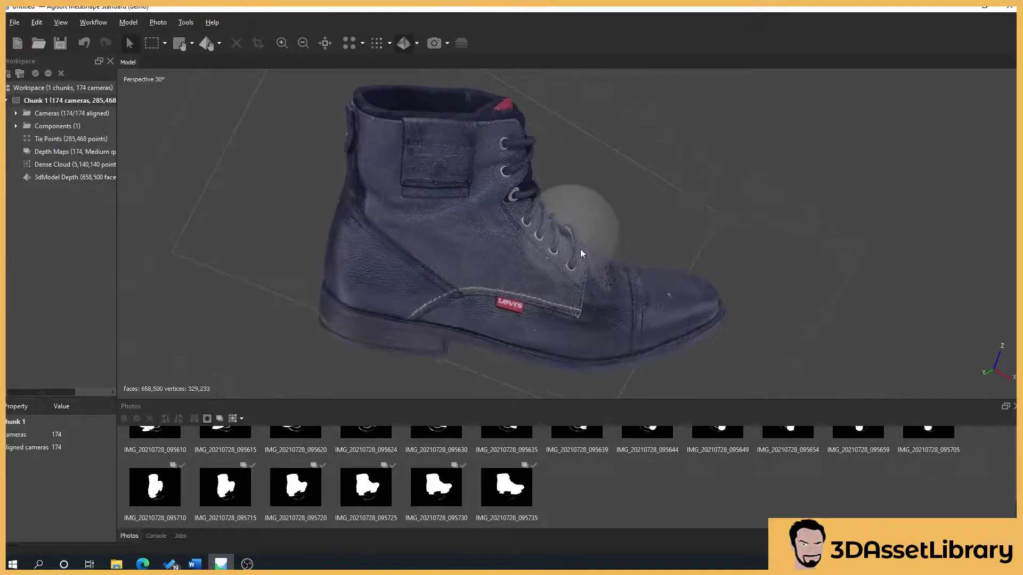
left_click_drag(580, 247, 550, 206)
left_click_drag(587, 241, 587, 233)
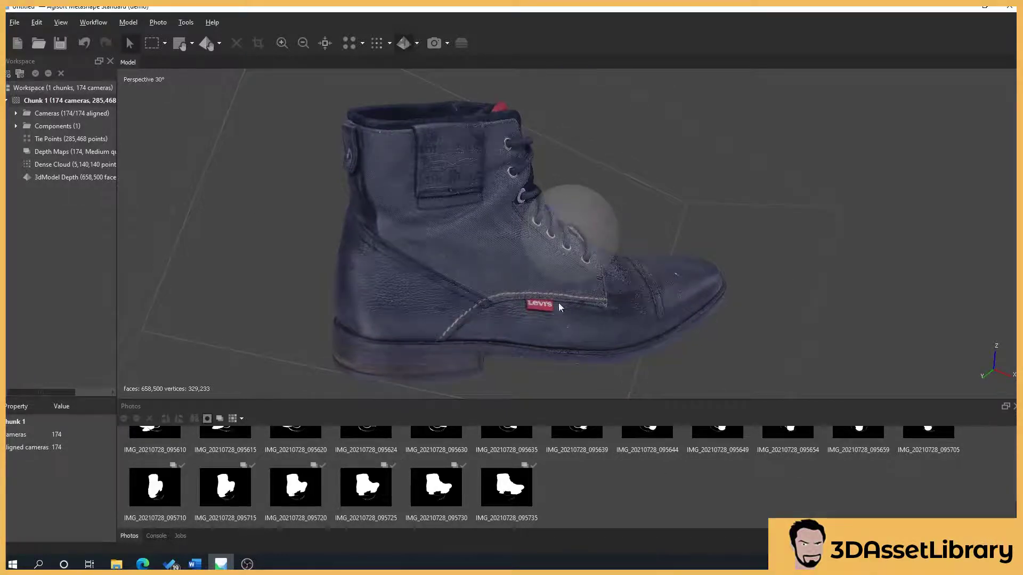
left_click_drag(571, 288, 341, 244)
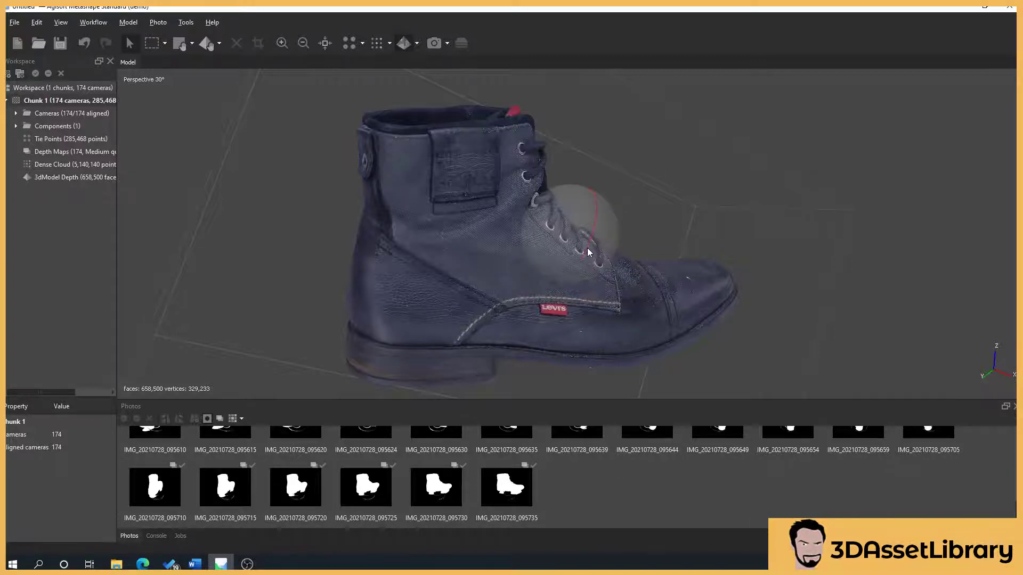
left_click_drag(580, 245, 364, 197)
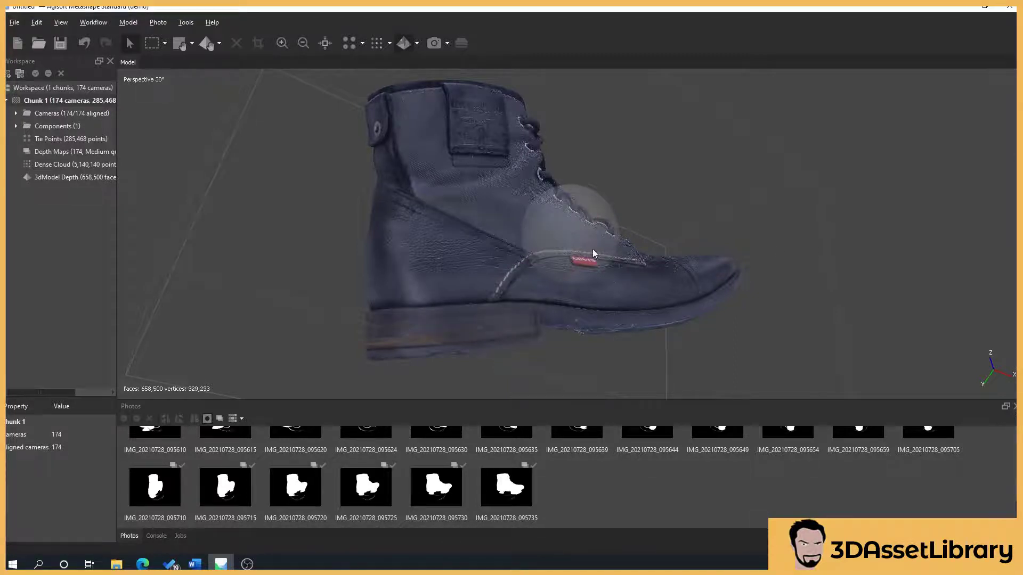
left_click_drag(597, 226, 589, 234)
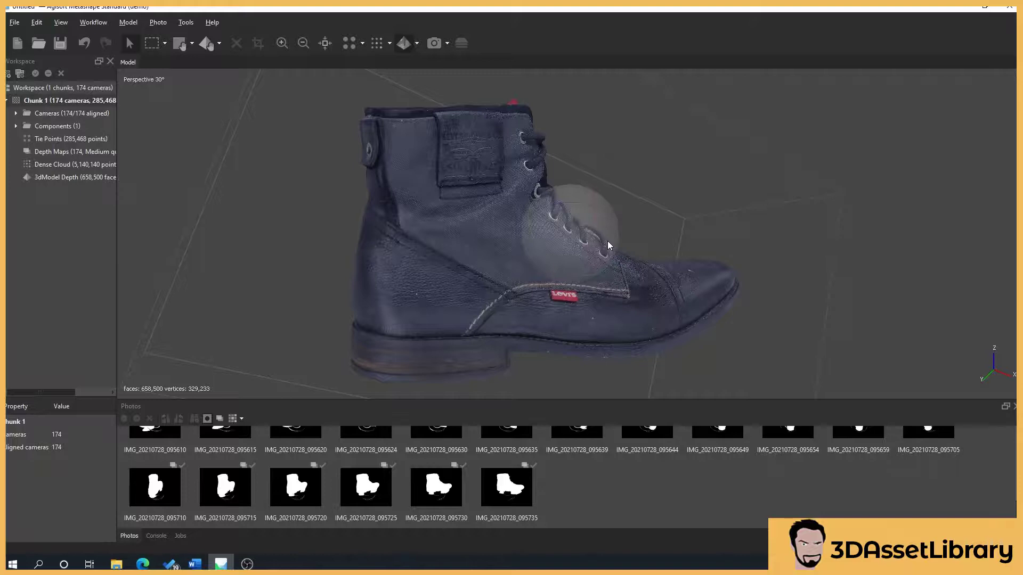
left_click_drag(599, 214, 519, 242)
left_click_drag(196, 243, 199, 242)
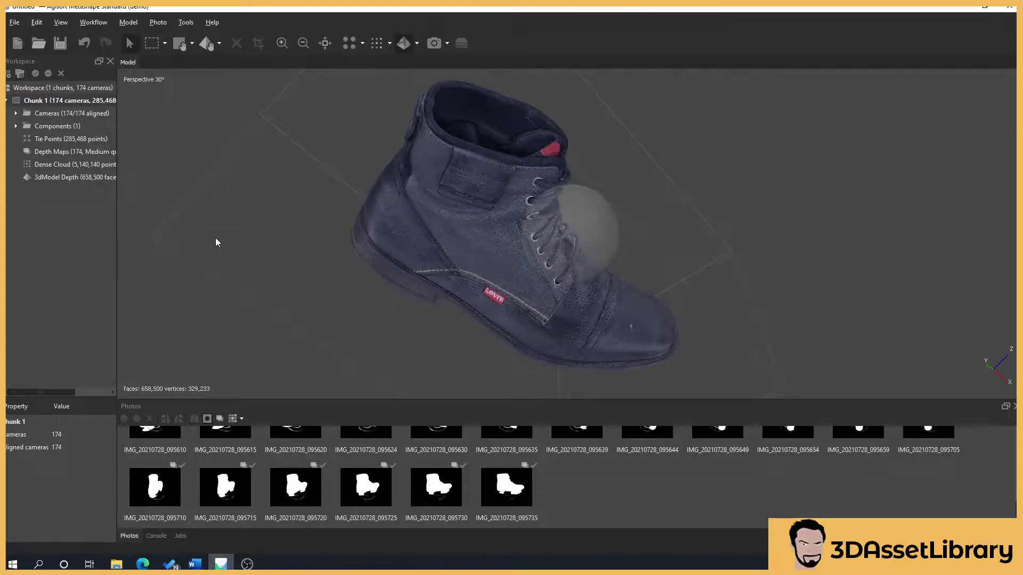
left_click_drag(593, 224, 497, 164)
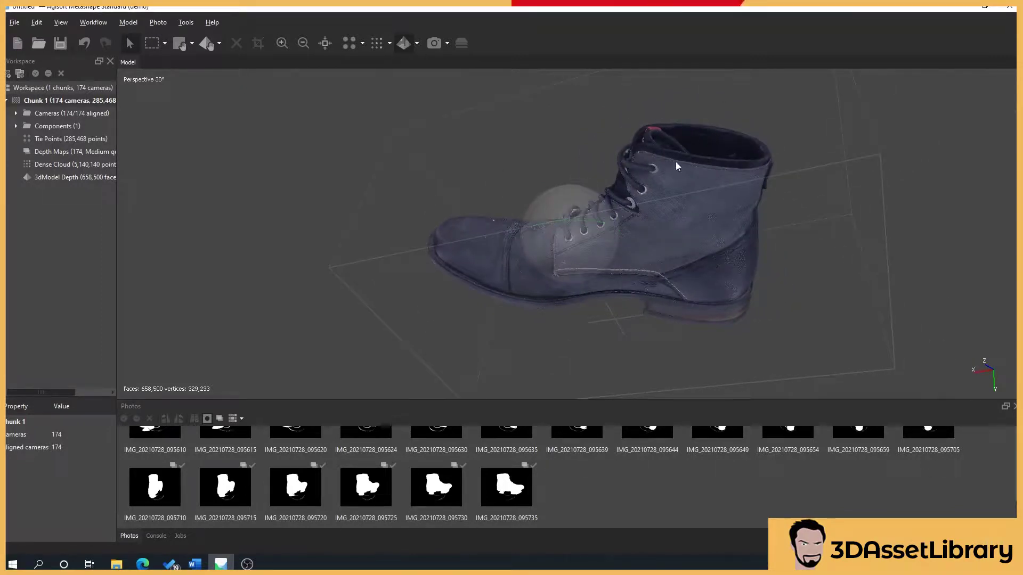
left_click_drag(610, 205, 509, 220)
mouse_move(585, 221)
left_mouse_down()
mouse_move(580, 198)
mouse_move(574, 243)
mouse_move(579, 232)
left_mouse_up()
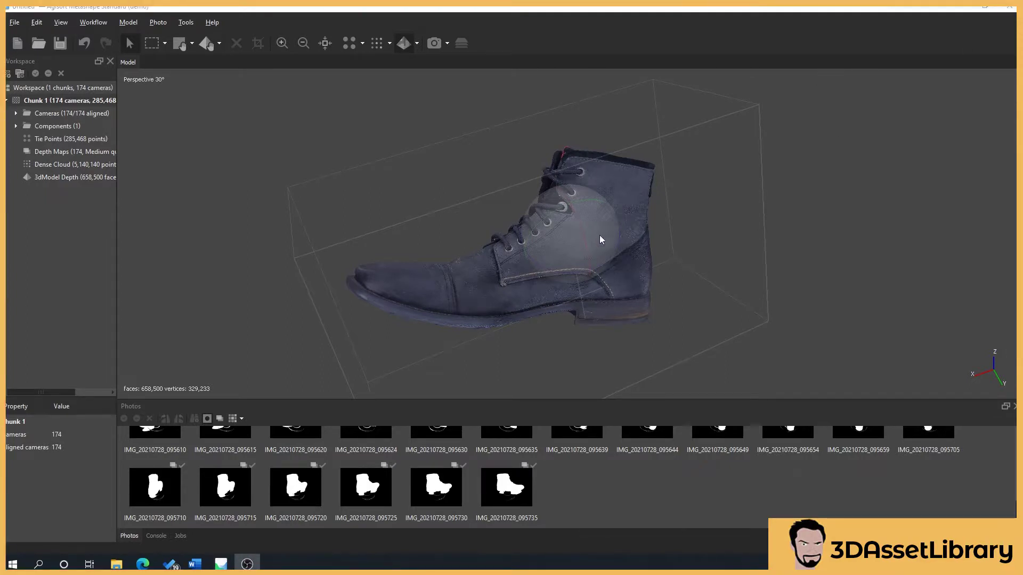
left_click_drag(543, 222, 375, 262)
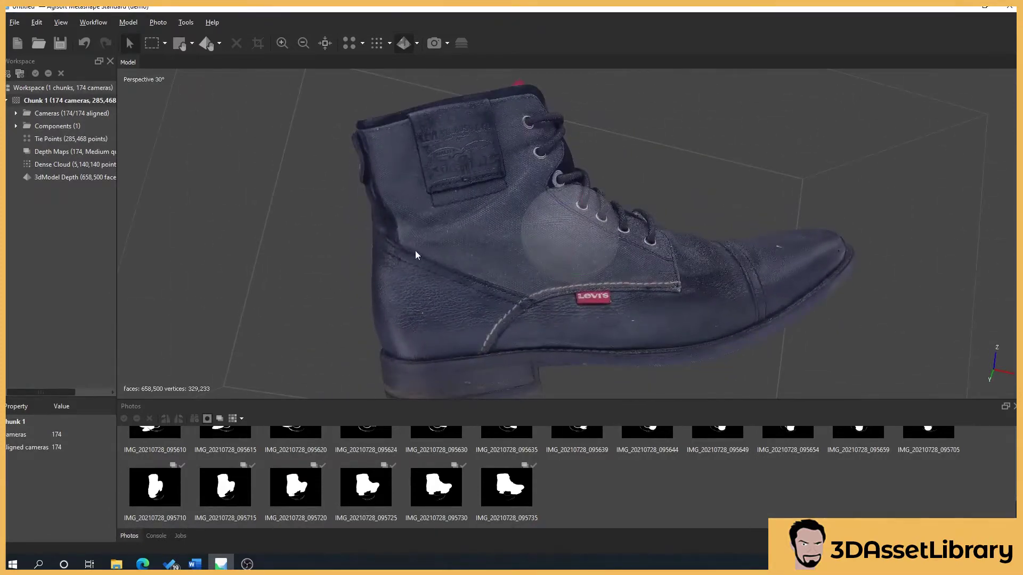